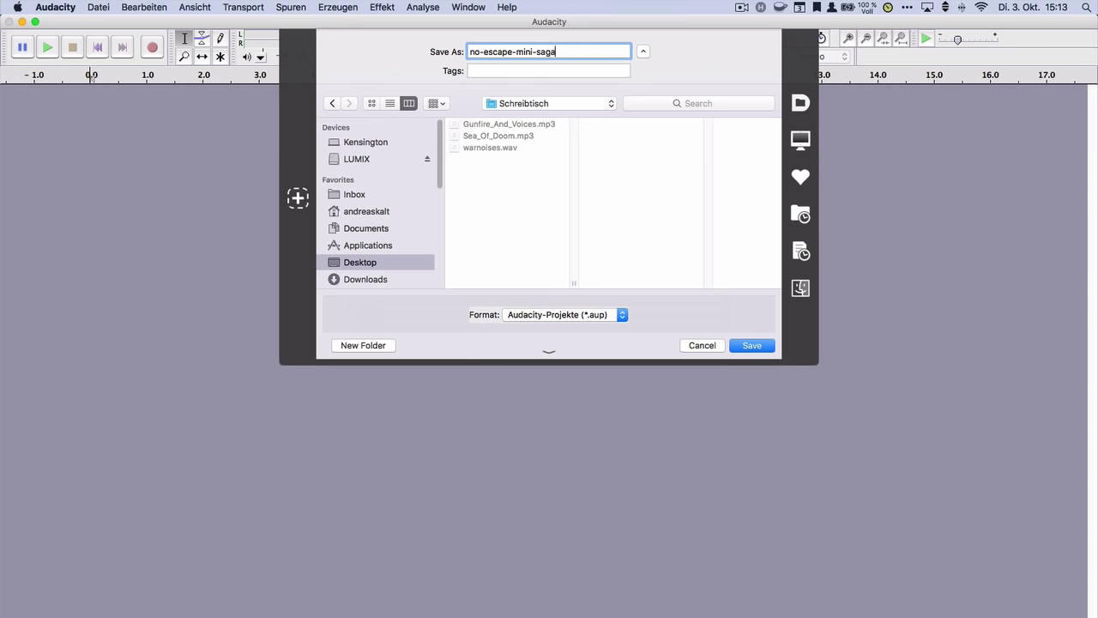
Step: Save the project as an Audacity project named no-escape-mini-saga on the Desktop
{"action": "left_click", "coordinate": [751, 346]}
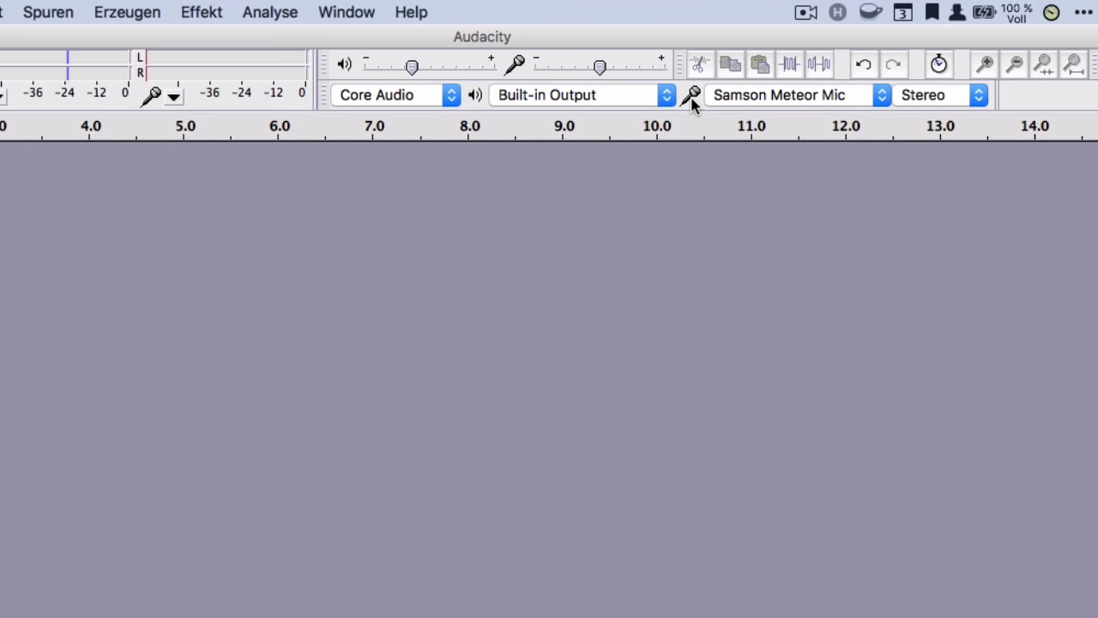
Step: Switch the recording device to Built-in Microph and back to Samson Meteor Mic, keeping the recording level
{"action": "left_click", "coordinate": [761, 105]}
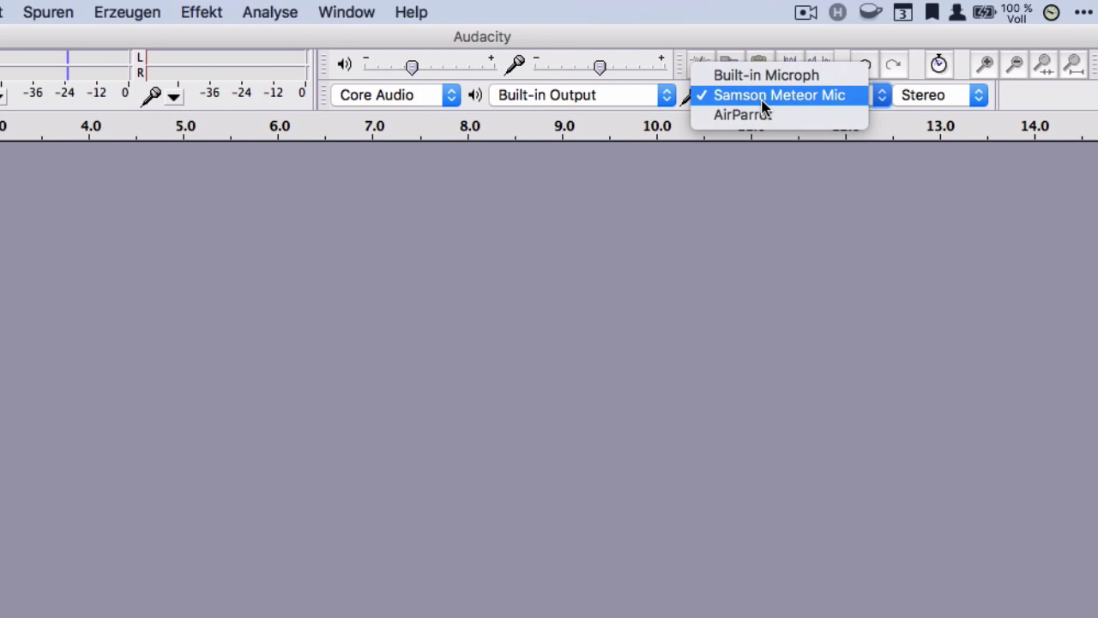
{"action": "left_click", "coordinate": [778, 78]}
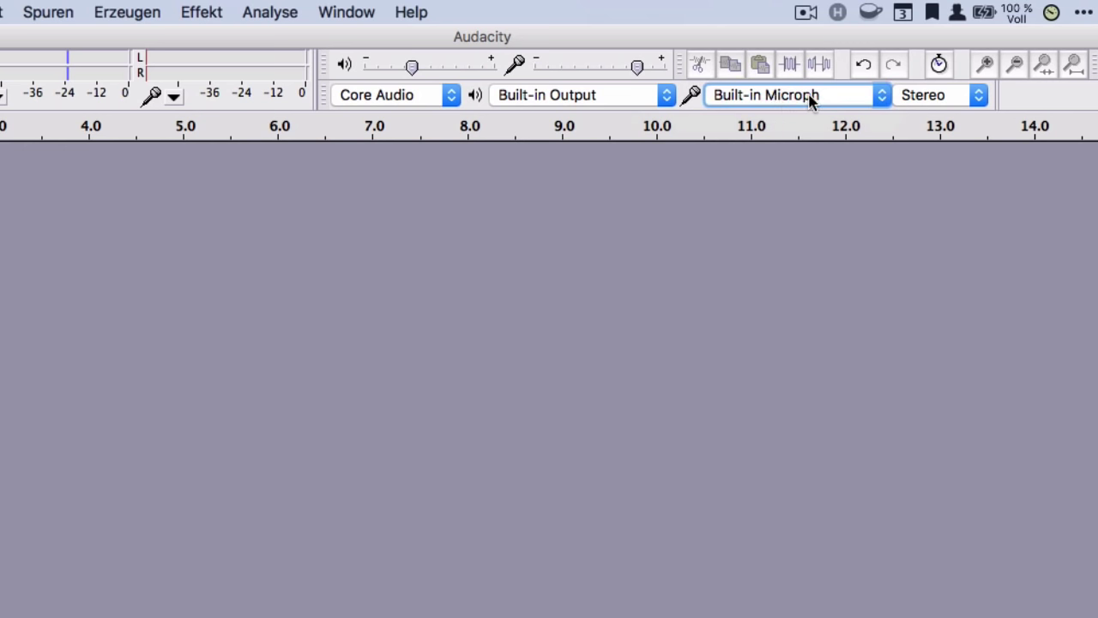
{"action": "left_click", "coordinate": [810, 96]}
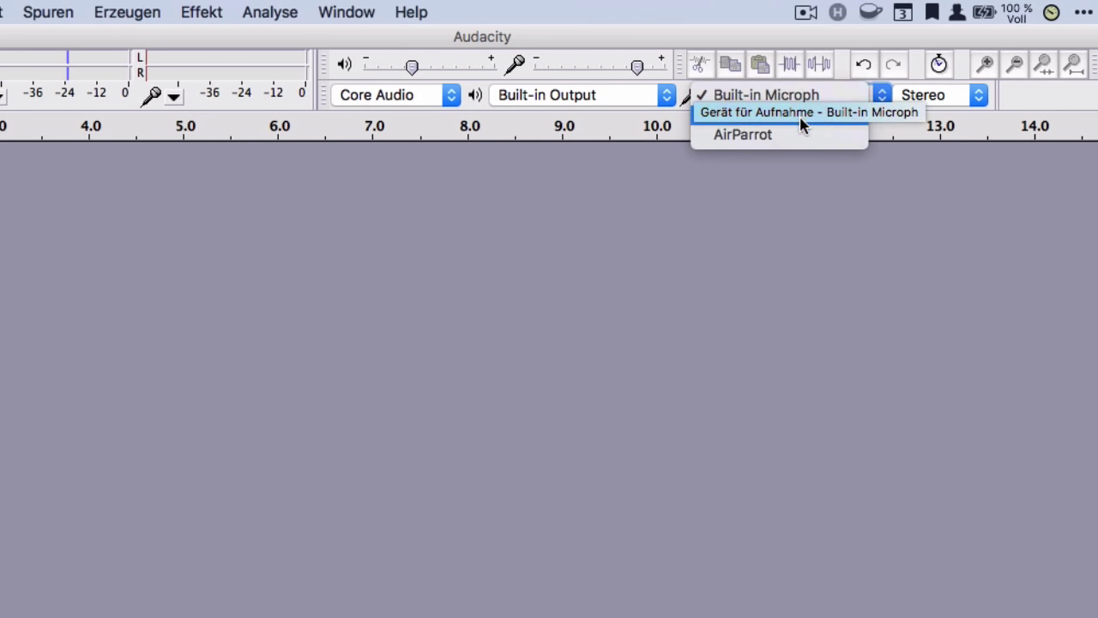
{"action": "left_click", "coordinate": [916, 194]}
{"action": "left_click", "coordinate": [871, 95]}
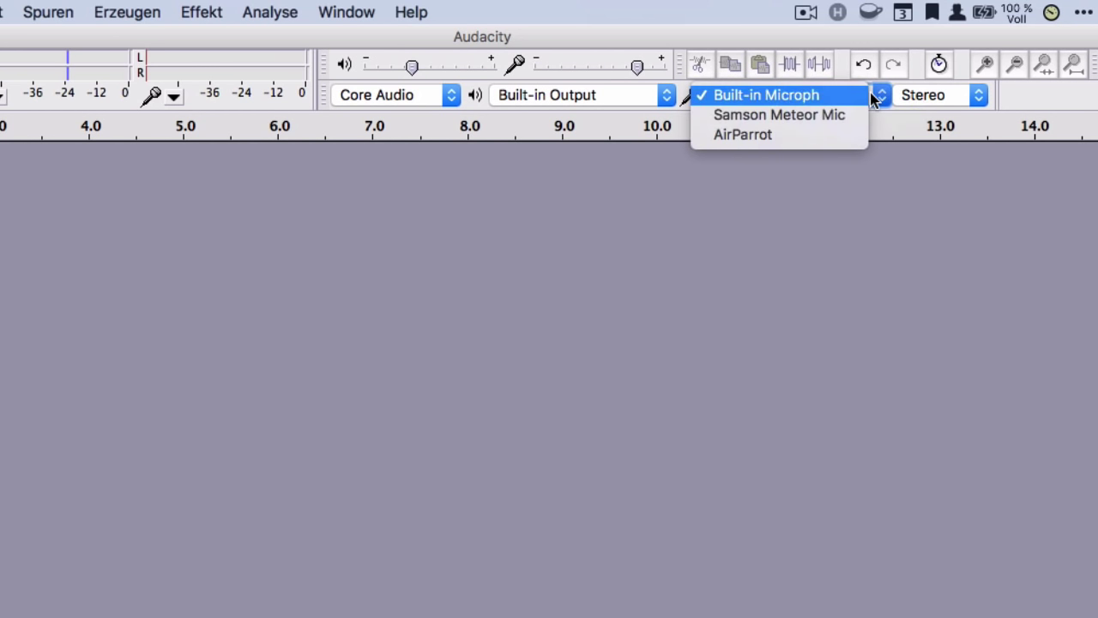
{"action": "left_click", "coordinate": [846, 119]}
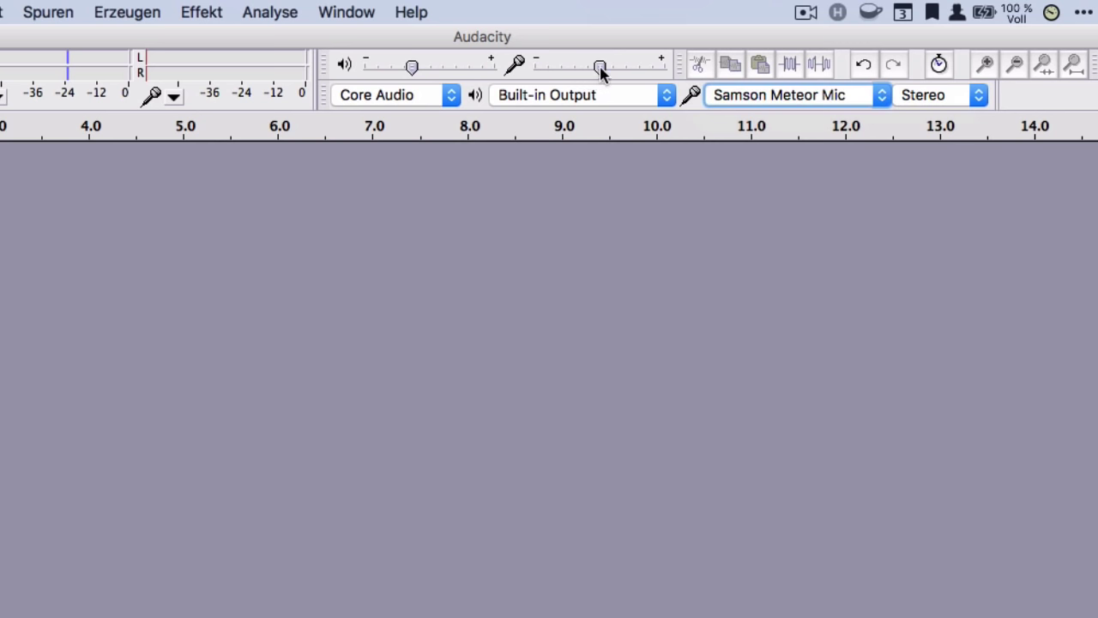
{"action": "mouse_move", "coordinate": [601, 71]}
{"action": "left_mouse_down"}
{"action": "mouse_move", "coordinate": [586, 74]}
{"action": "mouse_move", "coordinate": [600, 72]}
{"action": "left_mouse_up"}
{"action": "mouse_move", "coordinate": [603, 73]}
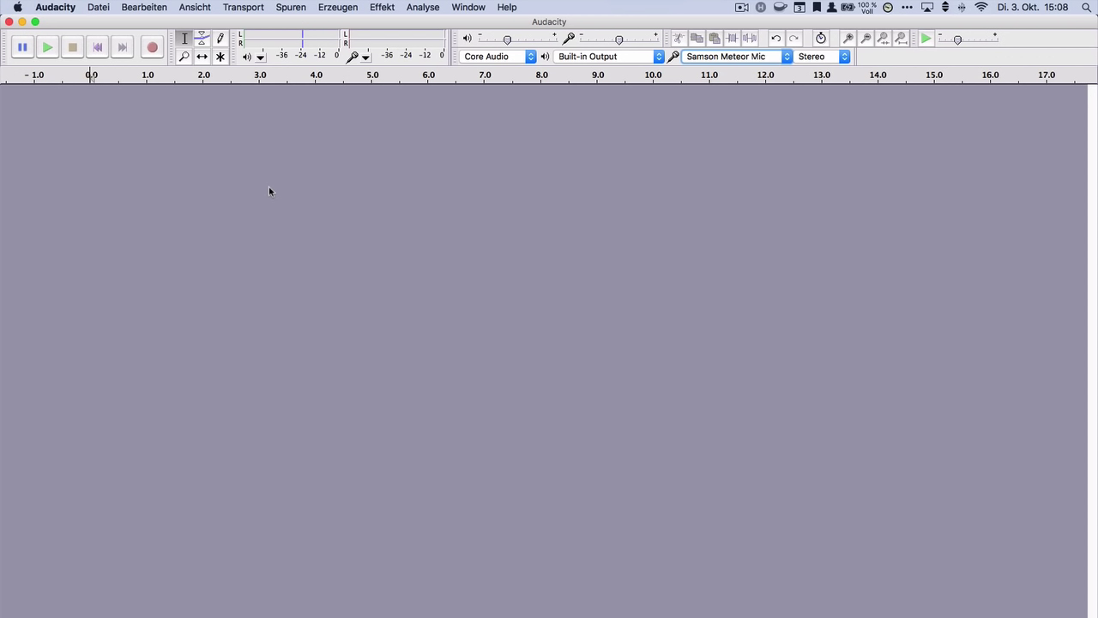
Step: Record about 25 seconds of spoken narration onto a new stereo track
{"action": "left_click", "coordinate": [153, 48]}
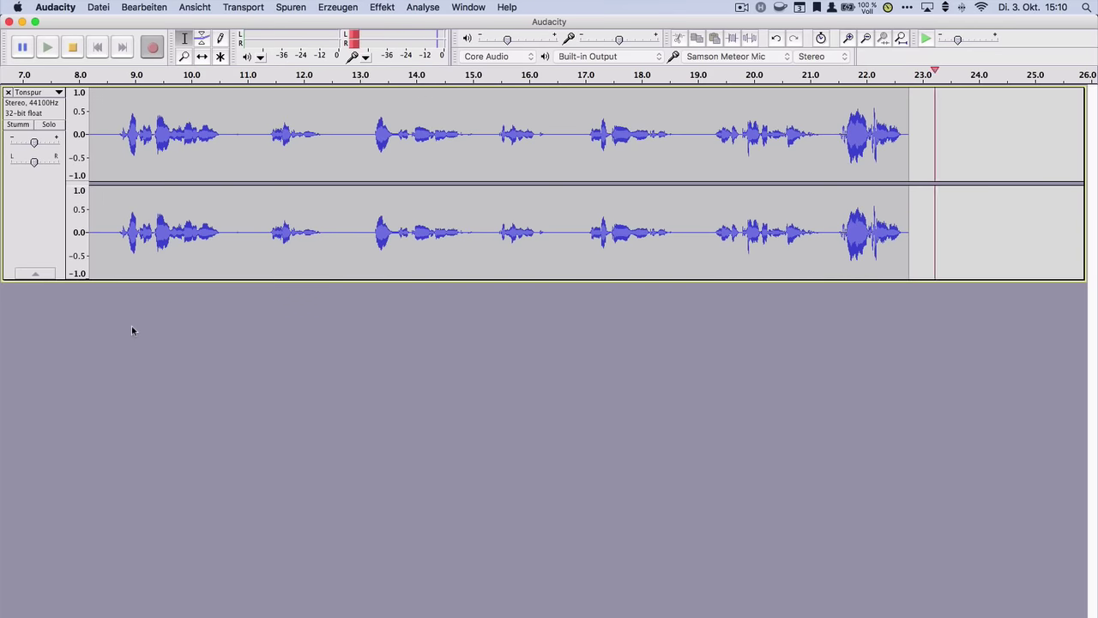
{"action": "left_click", "coordinate": [74, 50]}
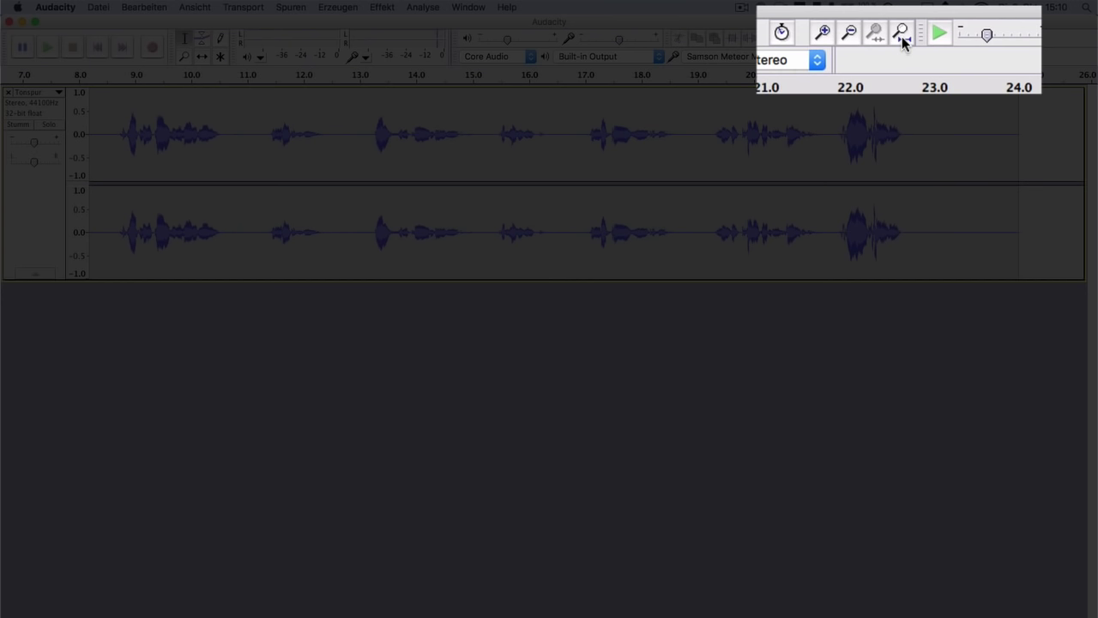
{"action": "left_click", "coordinate": [902, 44]}
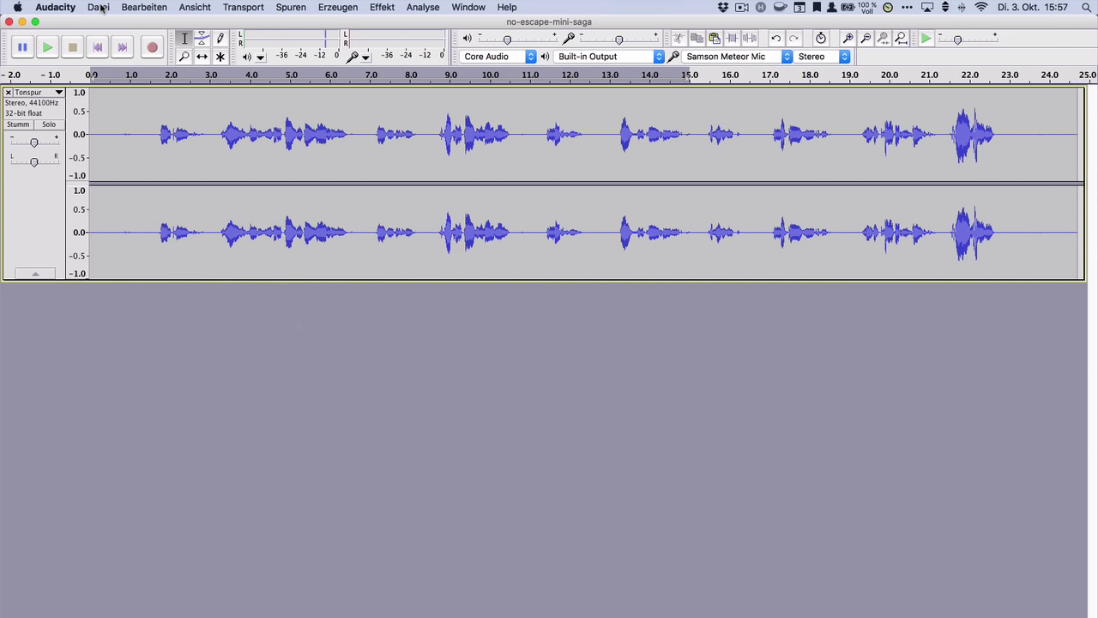
Step: Import the audio file Sea_Of_Doom.mp3 from the Desktop as a second track
{"action": "left_click", "coordinate": [100, 8]}
{"action": "mouse_move", "coordinate": [146, 160]}
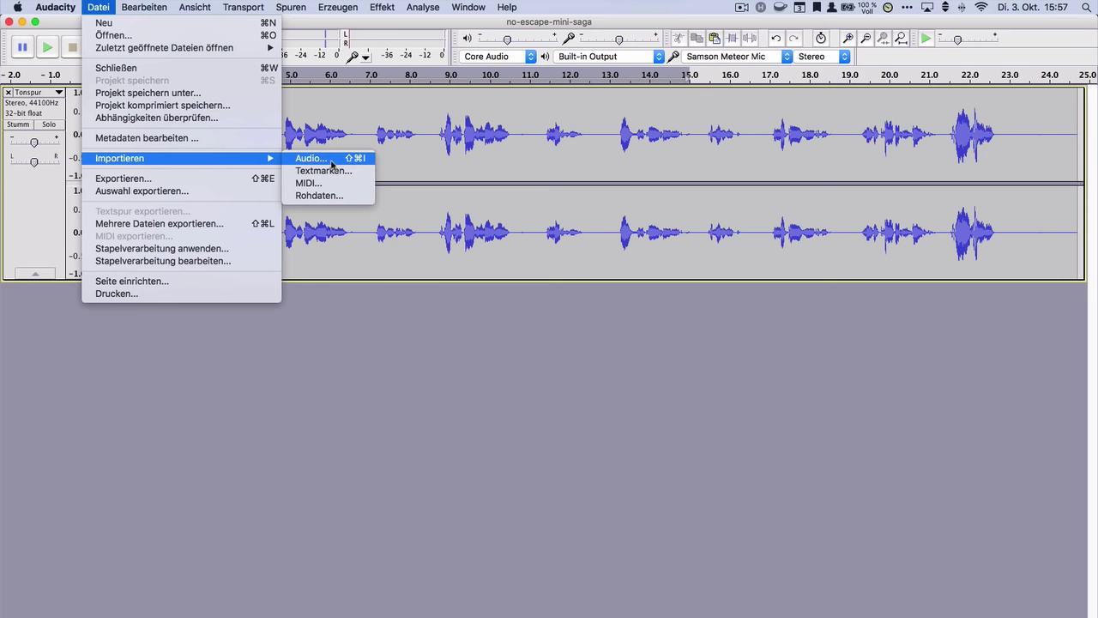
{"action": "left_click", "coordinate": [331, 164]}
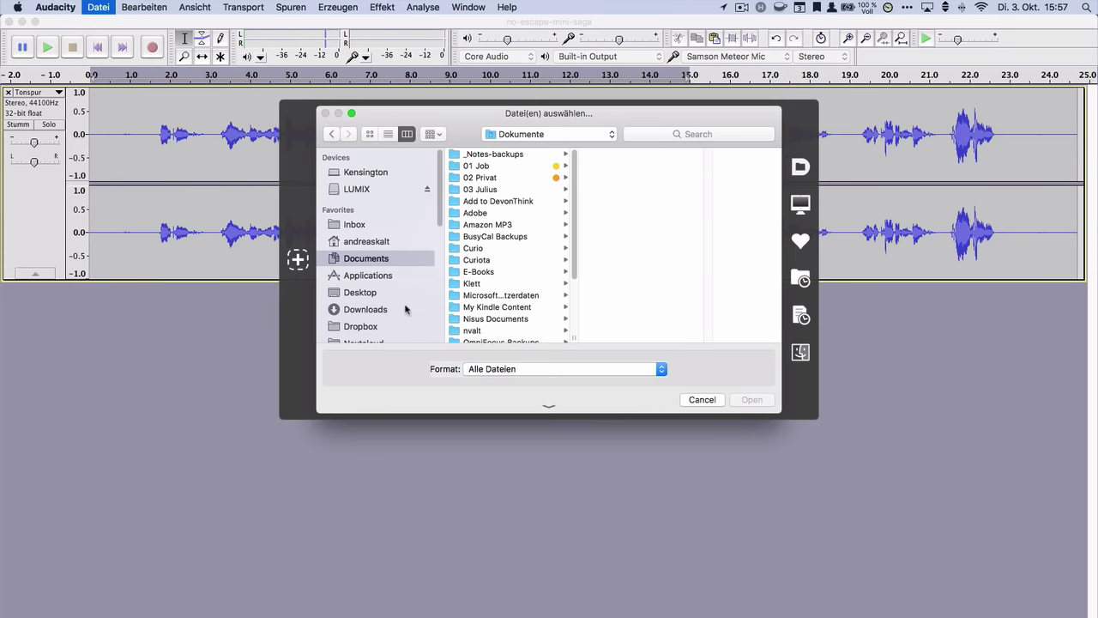
{"action": "left_click", "coordinate": [386, 293]}
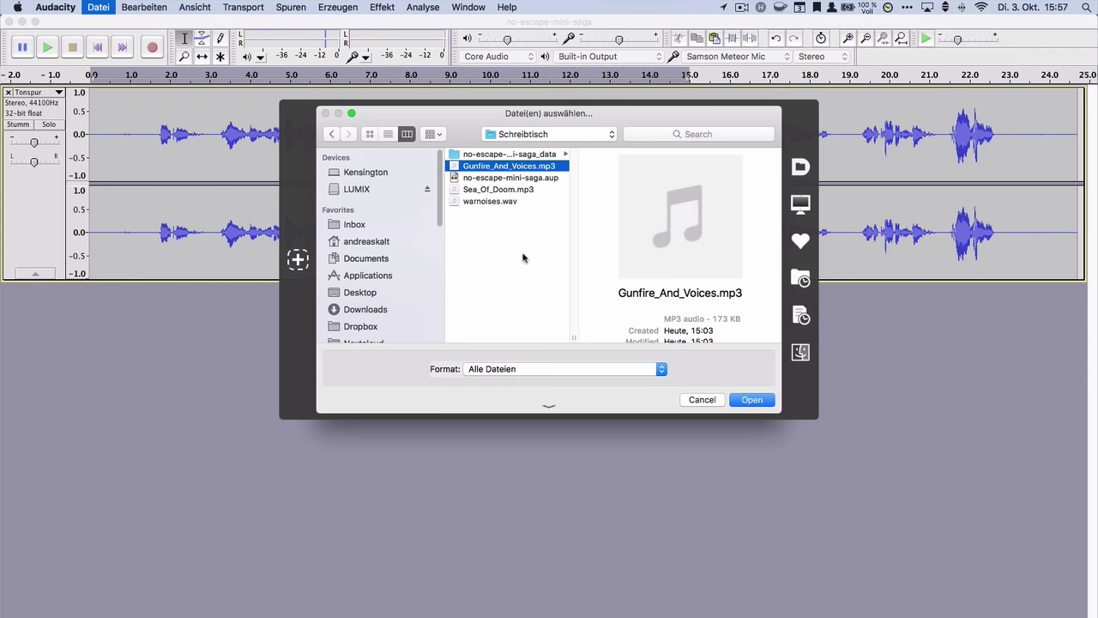
{"action": "left_click", "coordinate": [502, 189]}
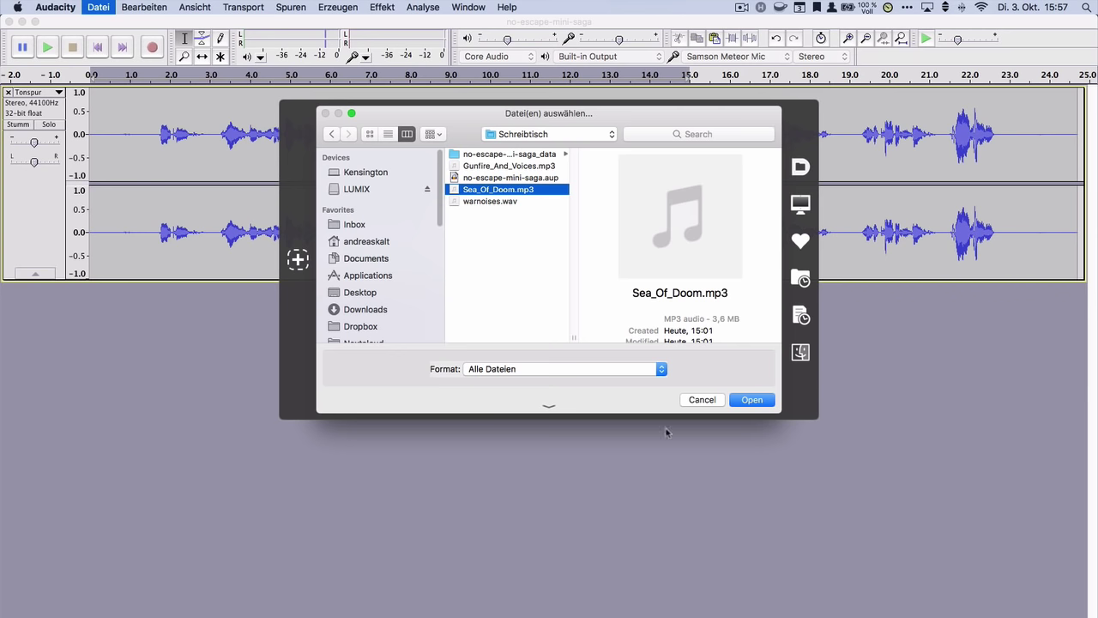
{"action": "left_click", "coordinate": [752, 400]}
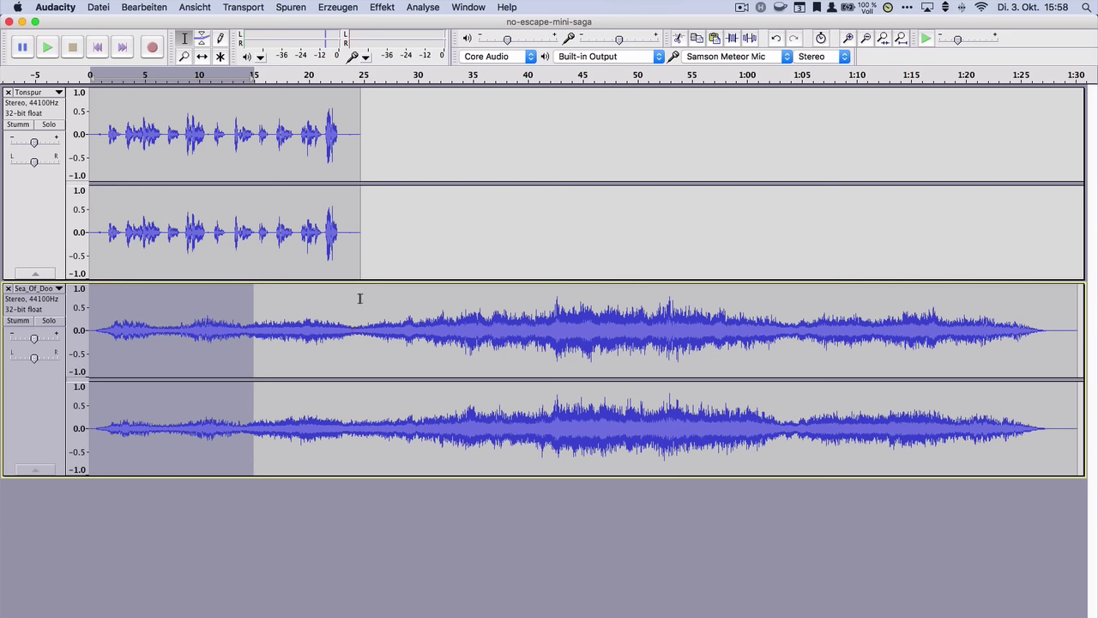
Step: Delete the part of the Sea_Of_Doom music that extends past the narration's end at about 25 seconds
{"action": "left_click_drag", "start_coordinate": [361, 298], "coordinate": [1084, 382]}
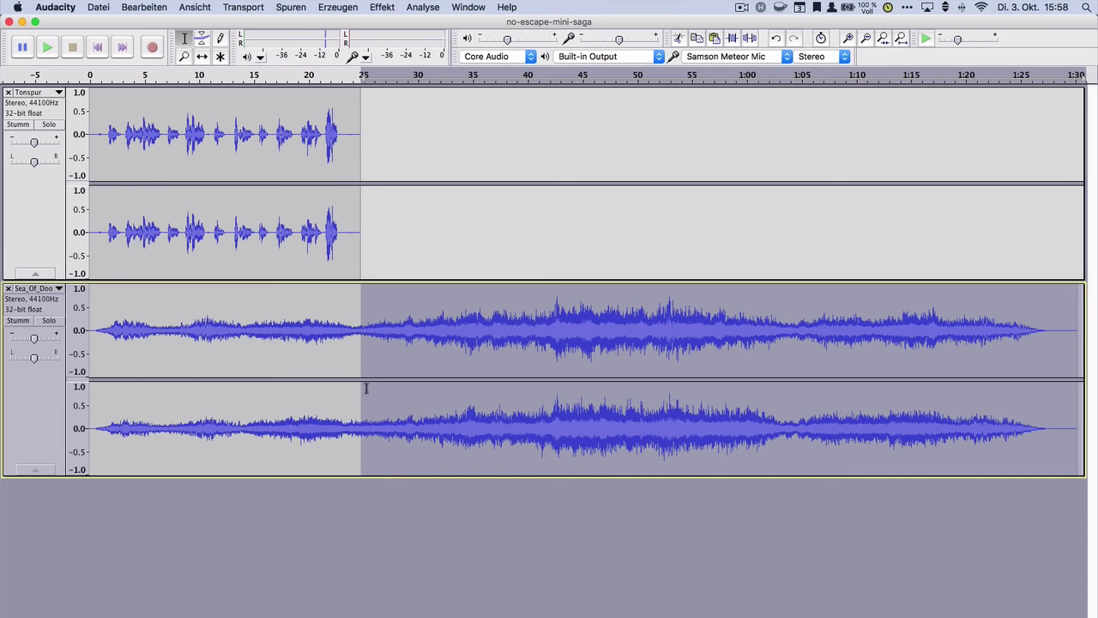
{"action": "key", "text": "Delete"}
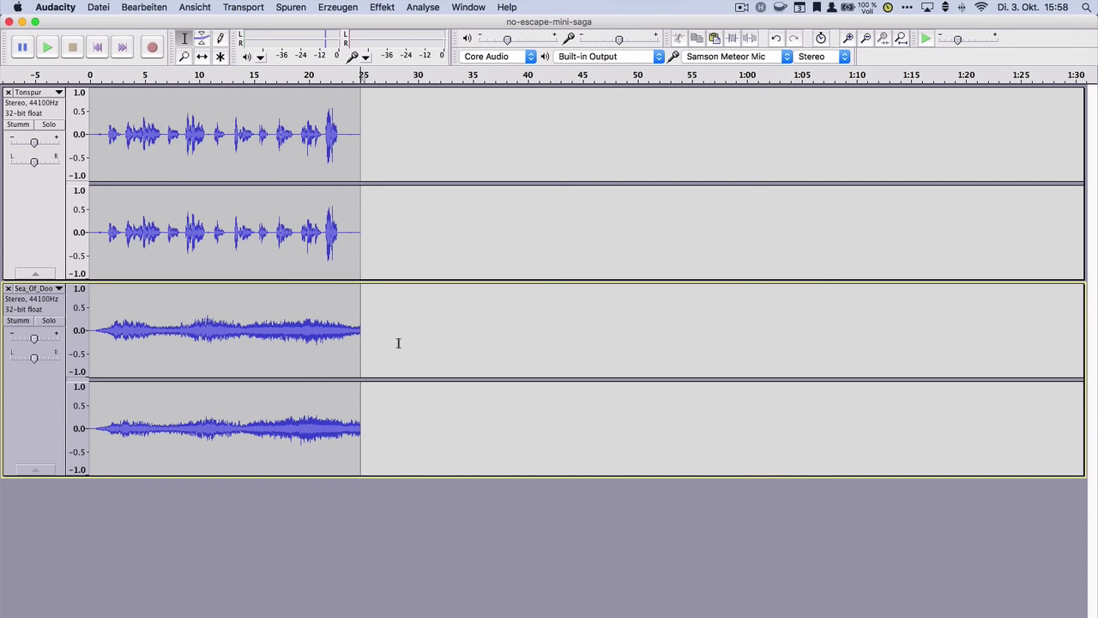
Step: Lower the Sea_Of_Doom track's gain slightly, playing back the mix before and after the change
{"action": "left_click", "coordinate": [95, 76]}
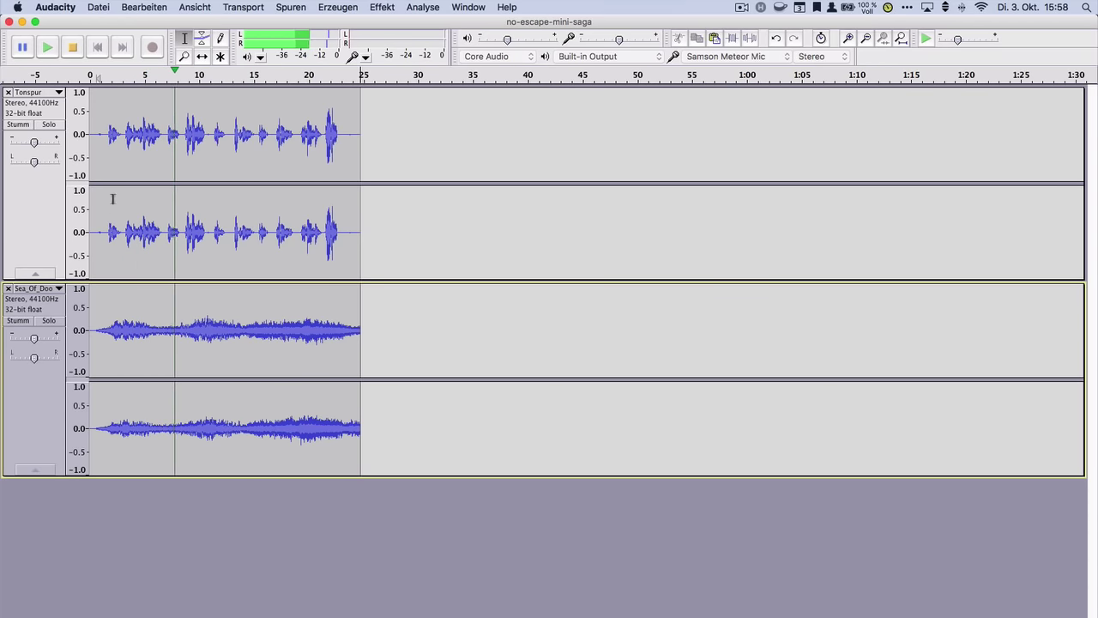
{"action": "left_click", "coordinate": [73, 49]}
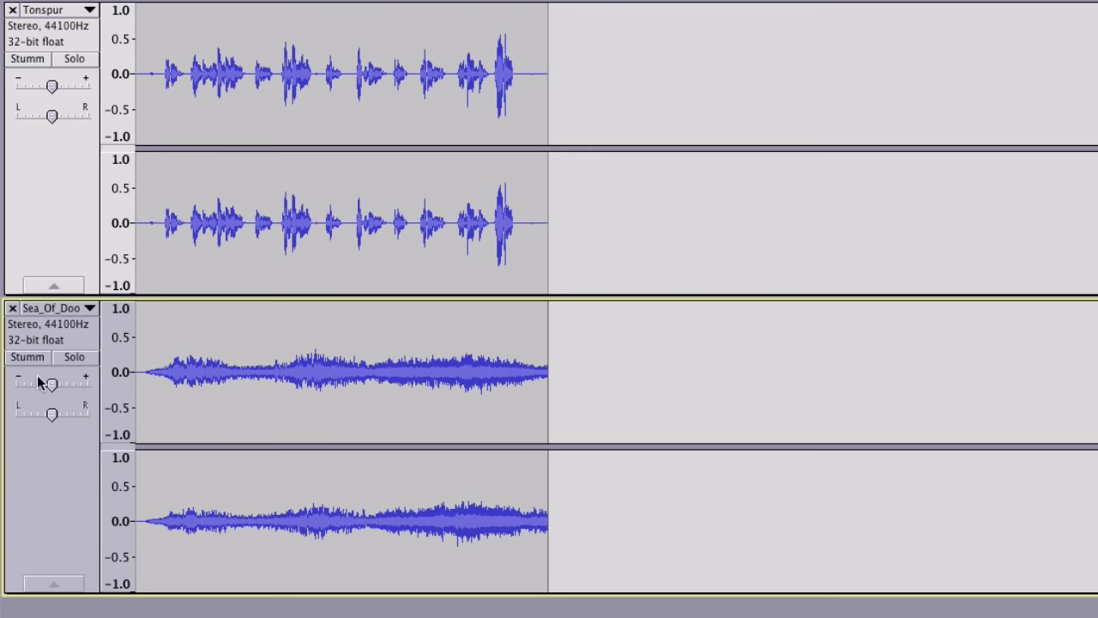
{"action": "left_click_drag", "start_coordinate": [54, 382], "coordinate": [41, 382]}
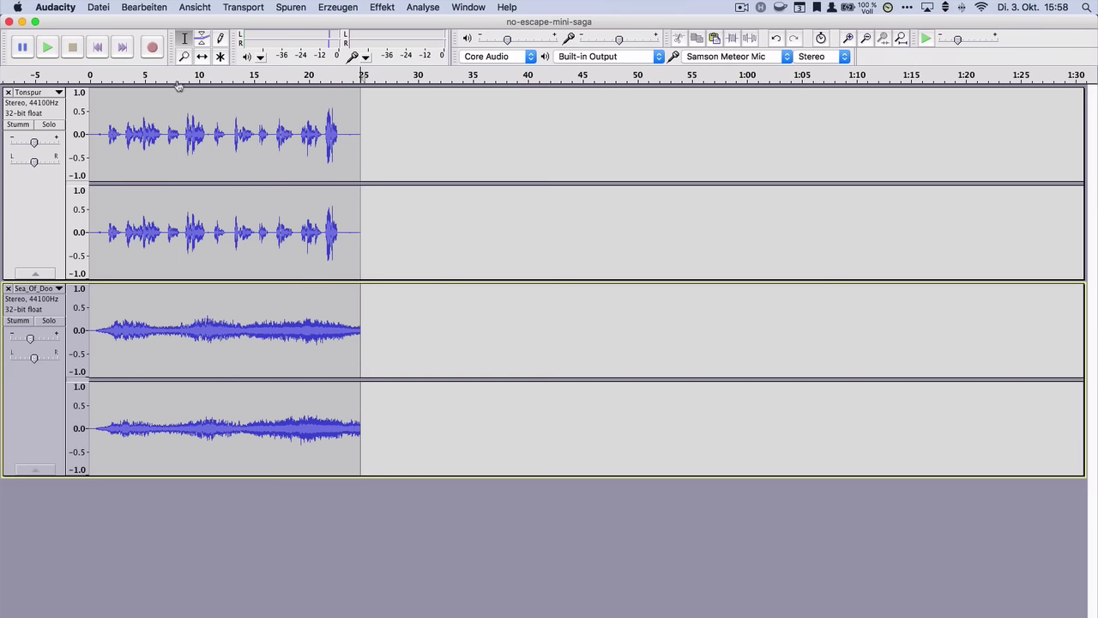
{"action": "left_click", "coordinate": [177, 79]}
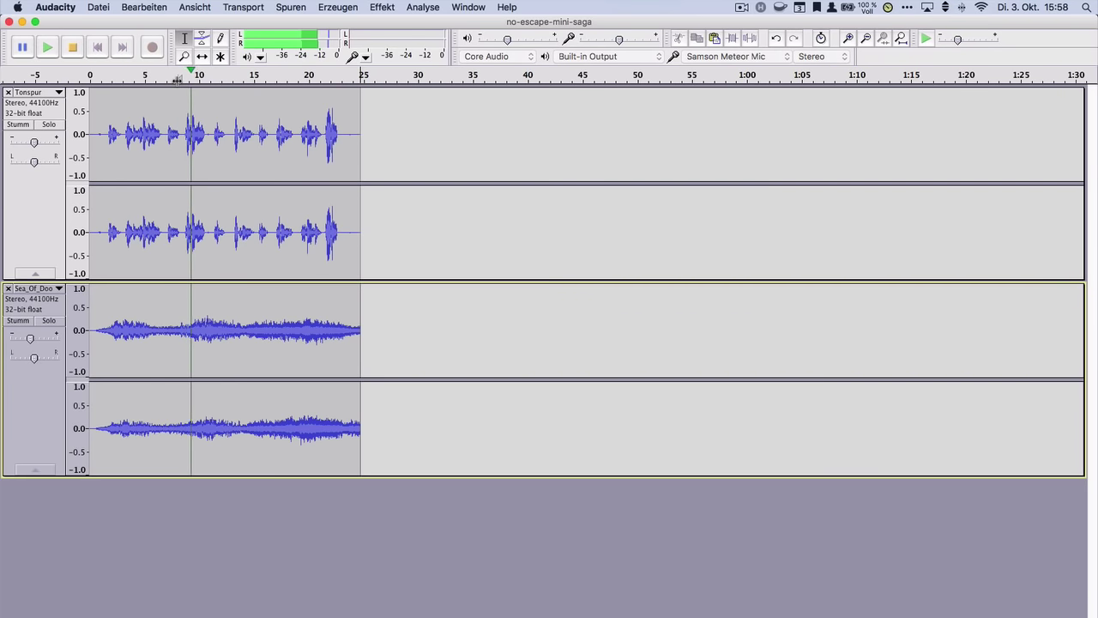
{"action": "key", "text": "space"}
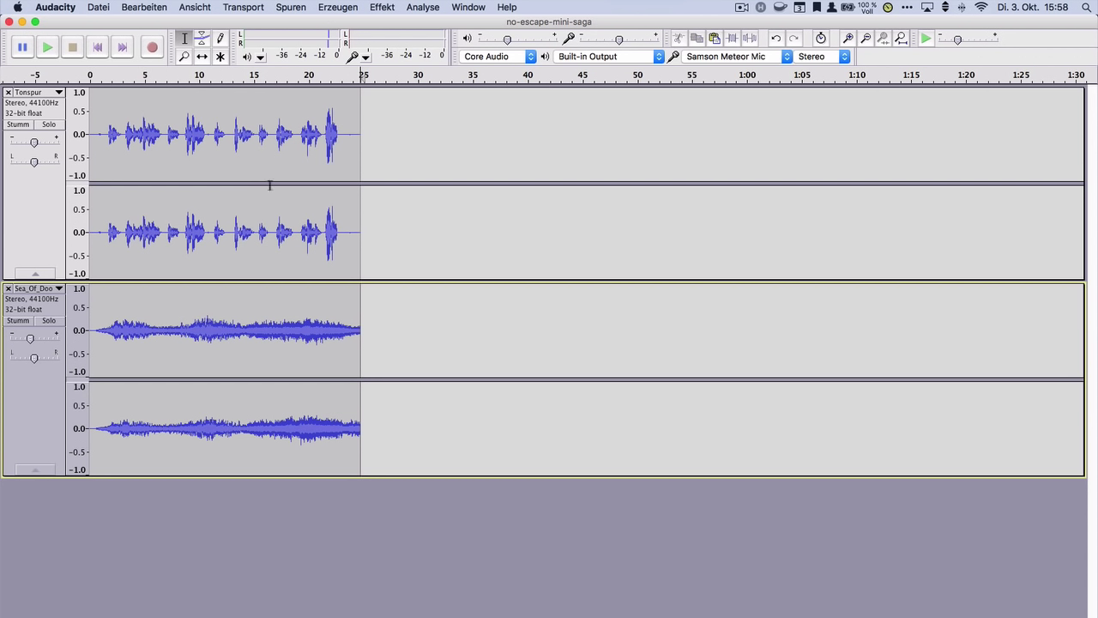
Step: Delete the Sea_Of_Doom music from about 16.4 seconds to its end, playing the mix to find and check the cut
{"action": "left_click", "coordinate": [242, 77]}
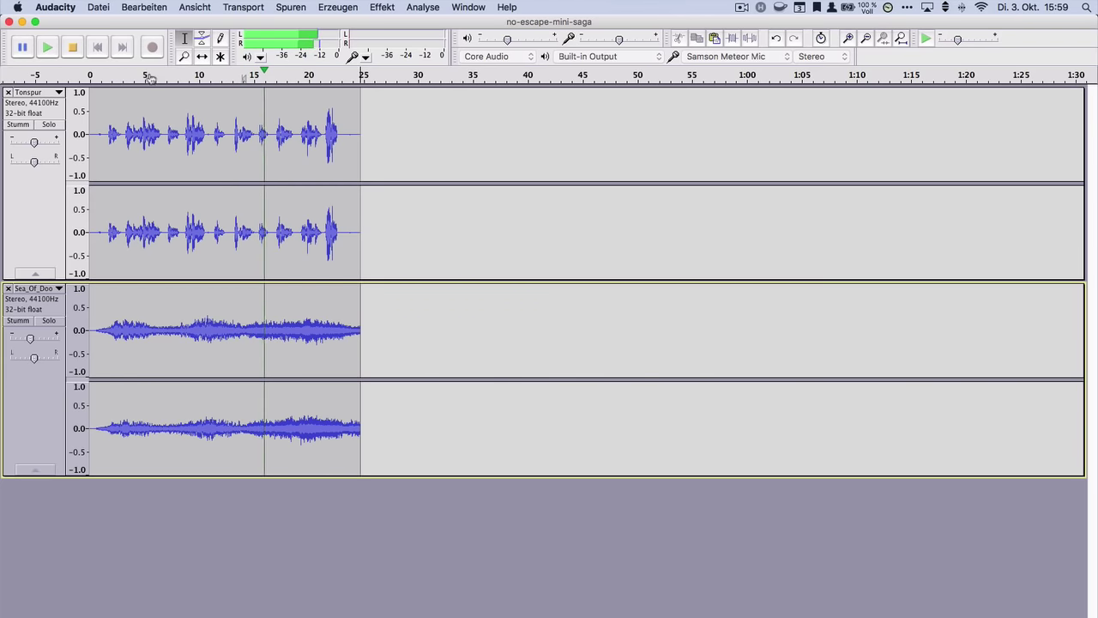
{"action": "key", "text": "space"}
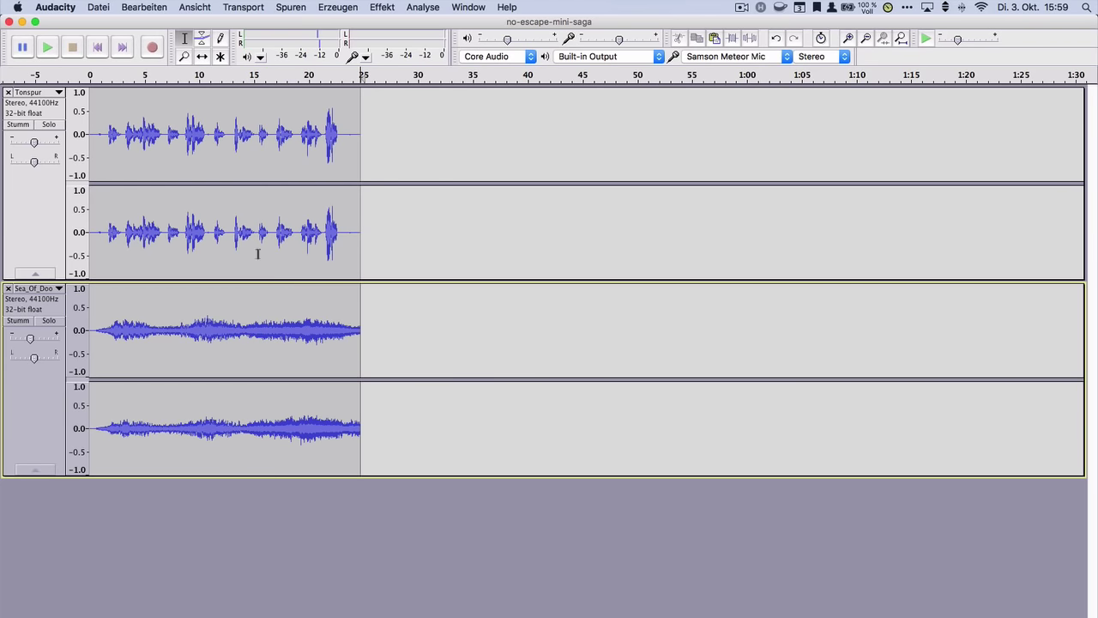
{"action": "left_click_drag", "start_coordinate": [266, 301], "coordinate": [360, 326]}
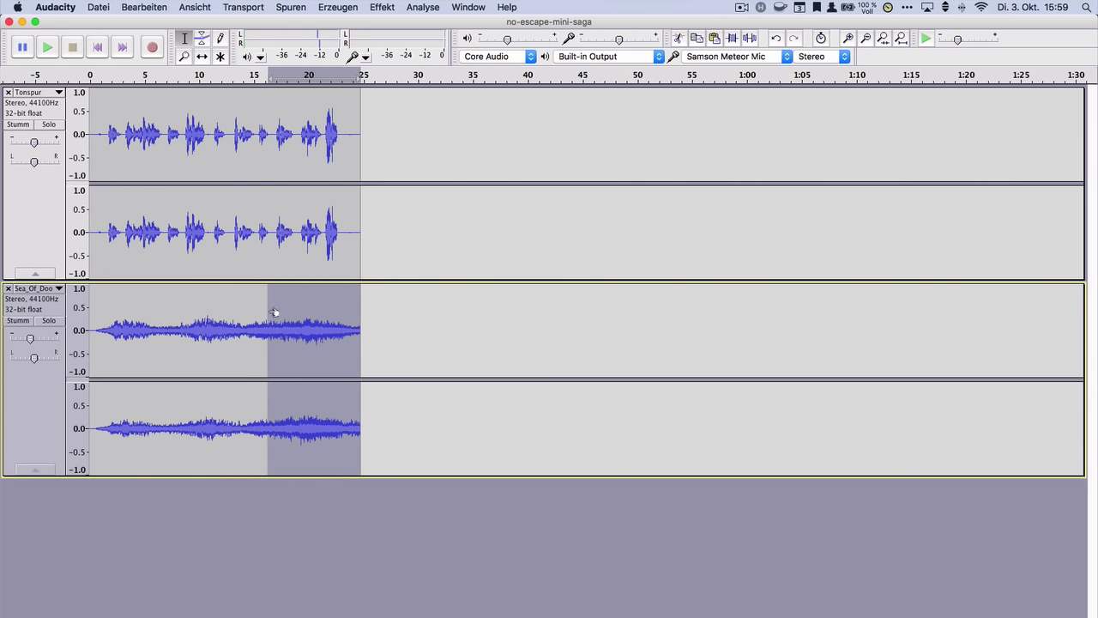
{"action": "left_click_drag", "start_coordinate": [274, 313], "coordinate": [275, 309]}
{"action": "key", "text": "Delete"}
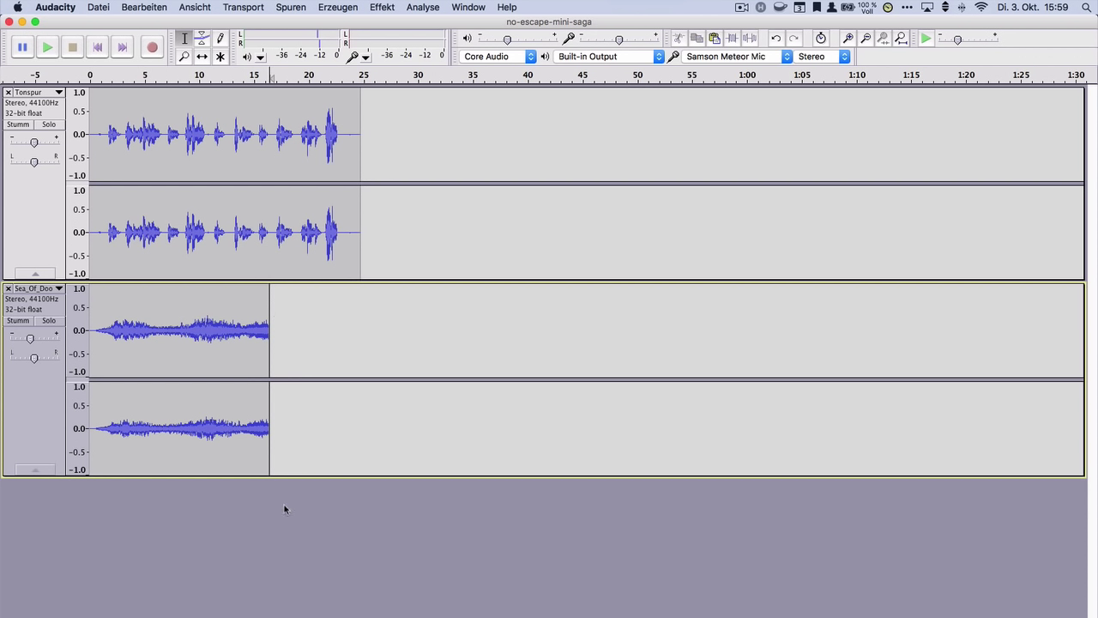
{"action": "left_click", "coordinate": [213, 75]}
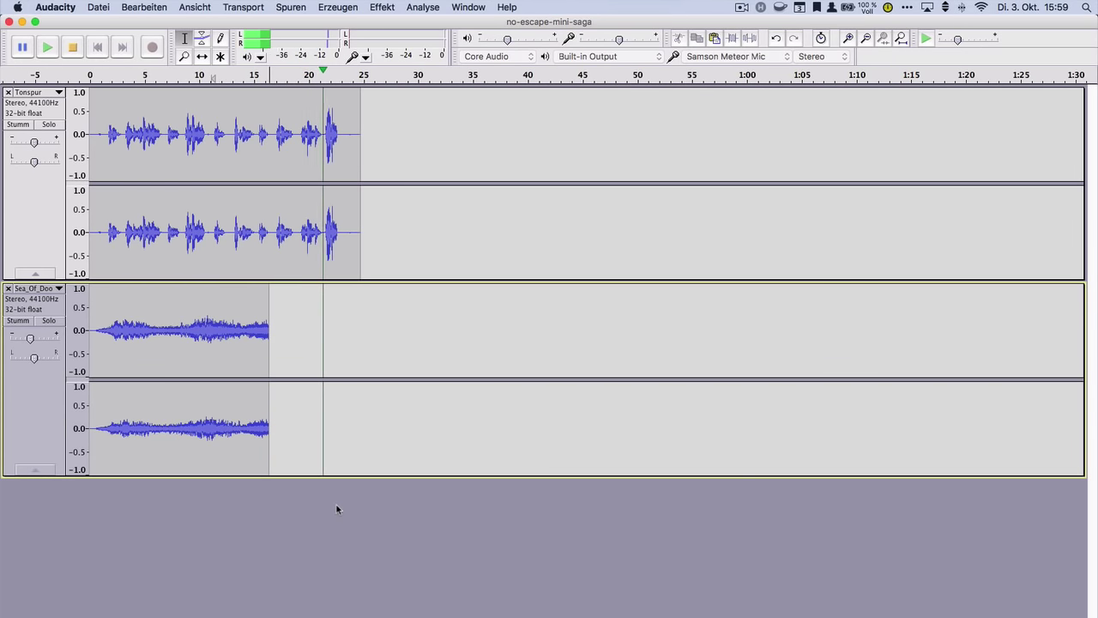
{"action": "key", "text": "space"}
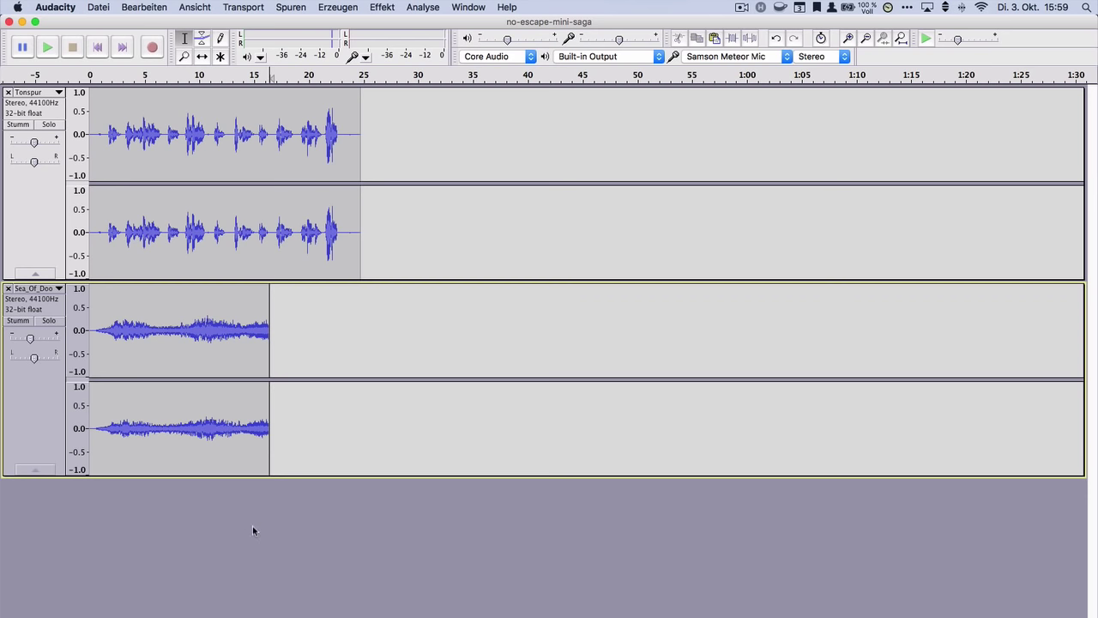
Step: Import the audio file Gunfire_And_Voices.mp3 from the Desktop as a third track
{"action": "left_click", "coordinate": [101, 9]}
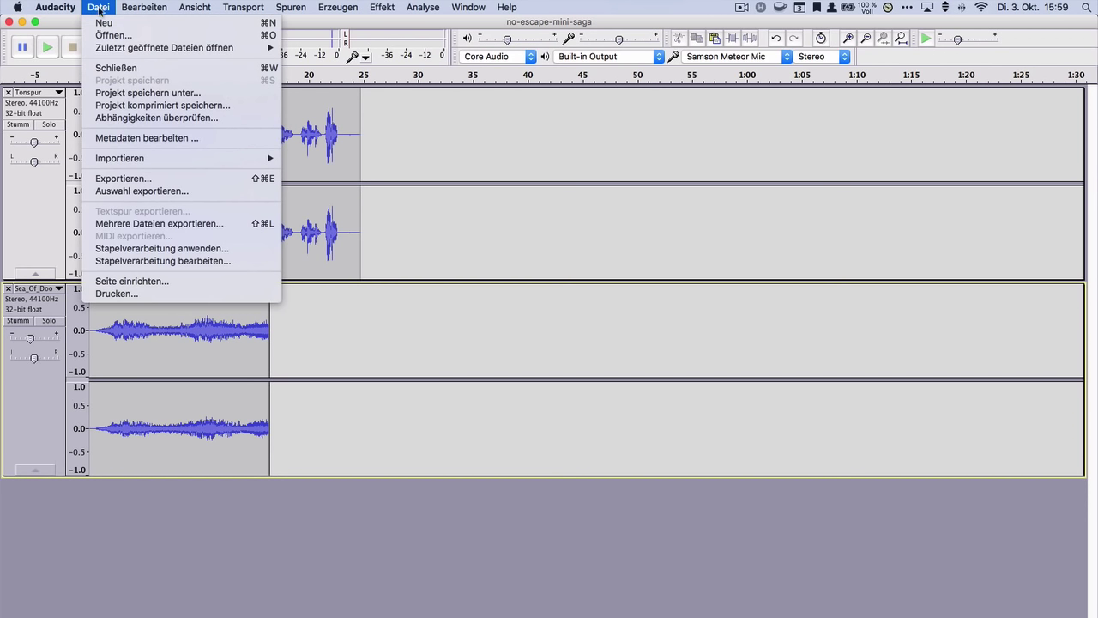
{"action": "mouse_move", "coordinate": [150, 161]}
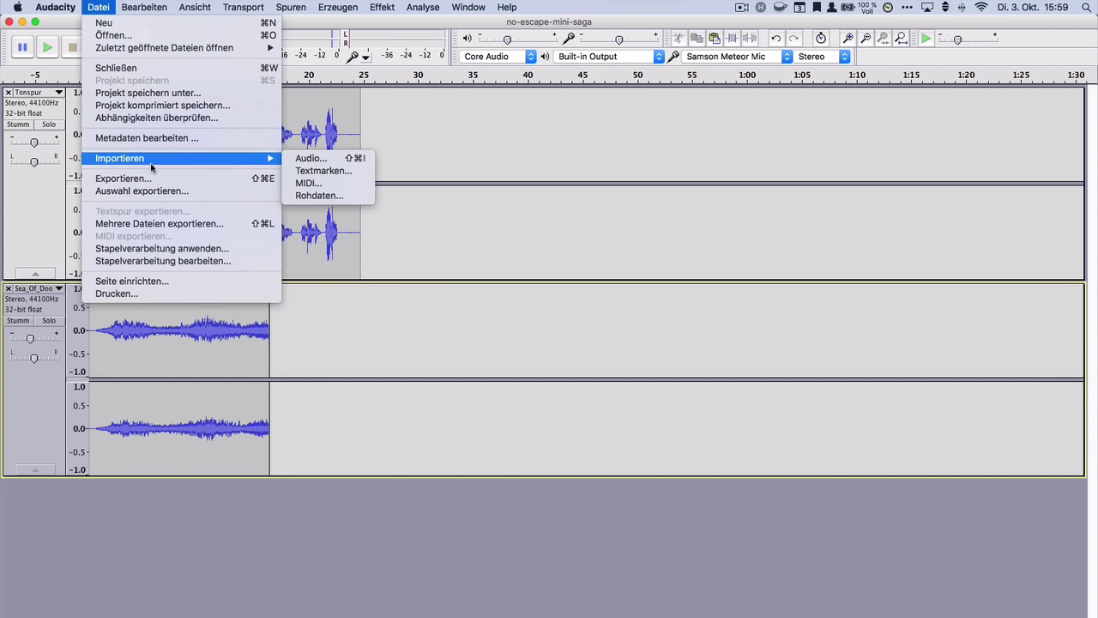
{"action": "left_click", "coordinate": [325, 160]}
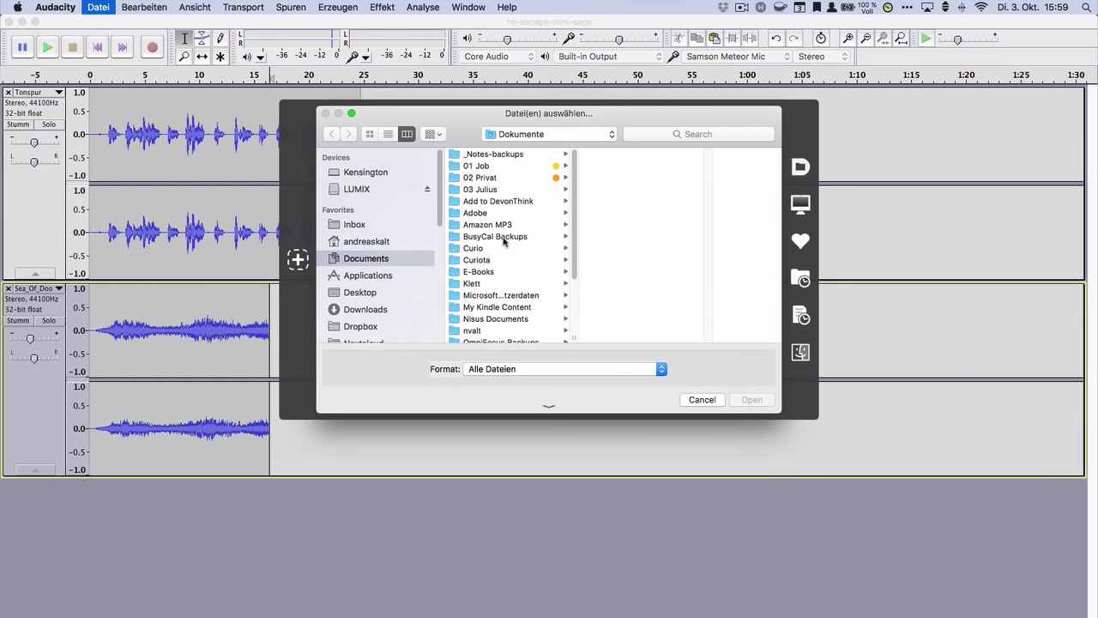
{"action": "left_click", "coordinate": [486, 189]}
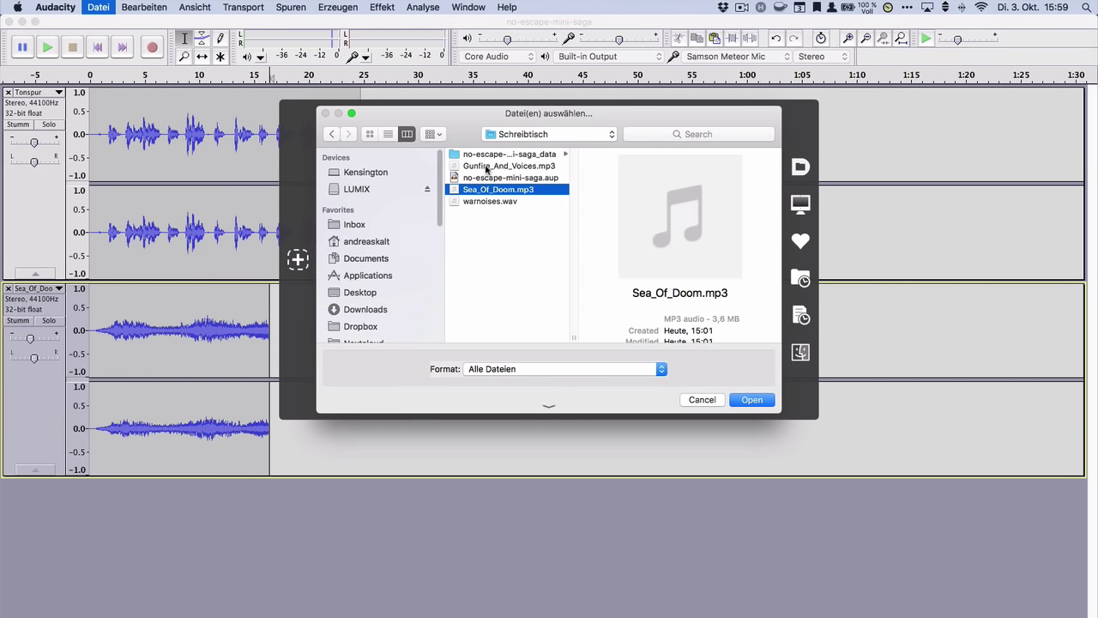
{"action": "left_click", "coordinate": [486, 166]}
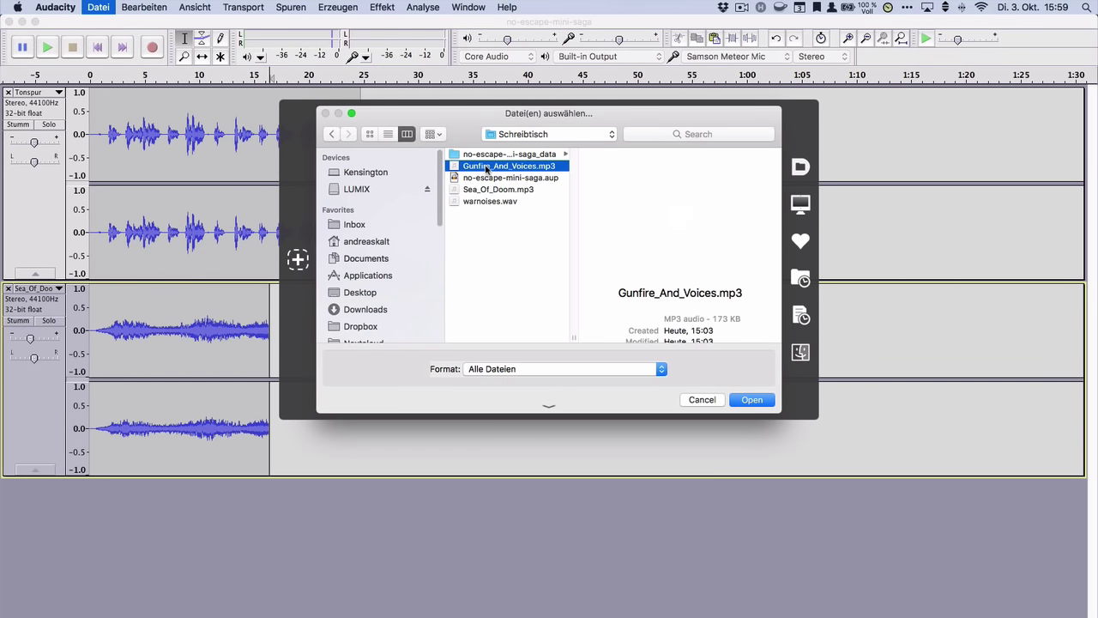
{"action": "left_click", "coordinate": [752, 400]}
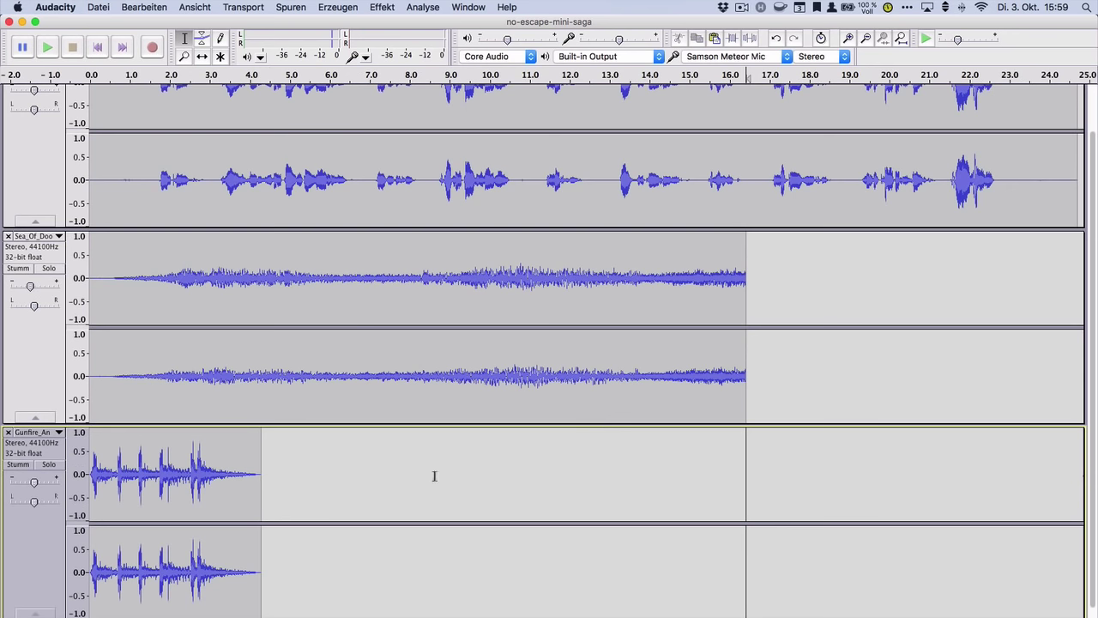
{"action": "scroll", "coordinate": [574, 347], "scroll_direction": "up", "scroll_amount": 2}
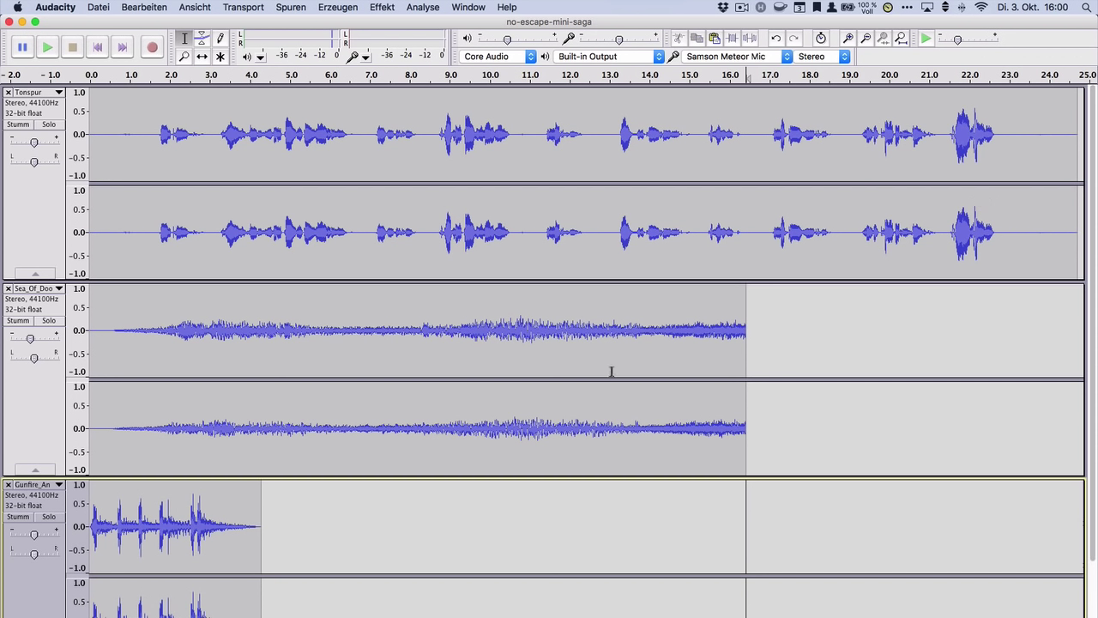
Step: Move the gunfire clip along its track to start at about 6.5 seconds and play the mix from about 6 seconds
{"action": "scroll", "coordinate": [226, 552], "scroll_direction": "down", "scroll_amount": 3}
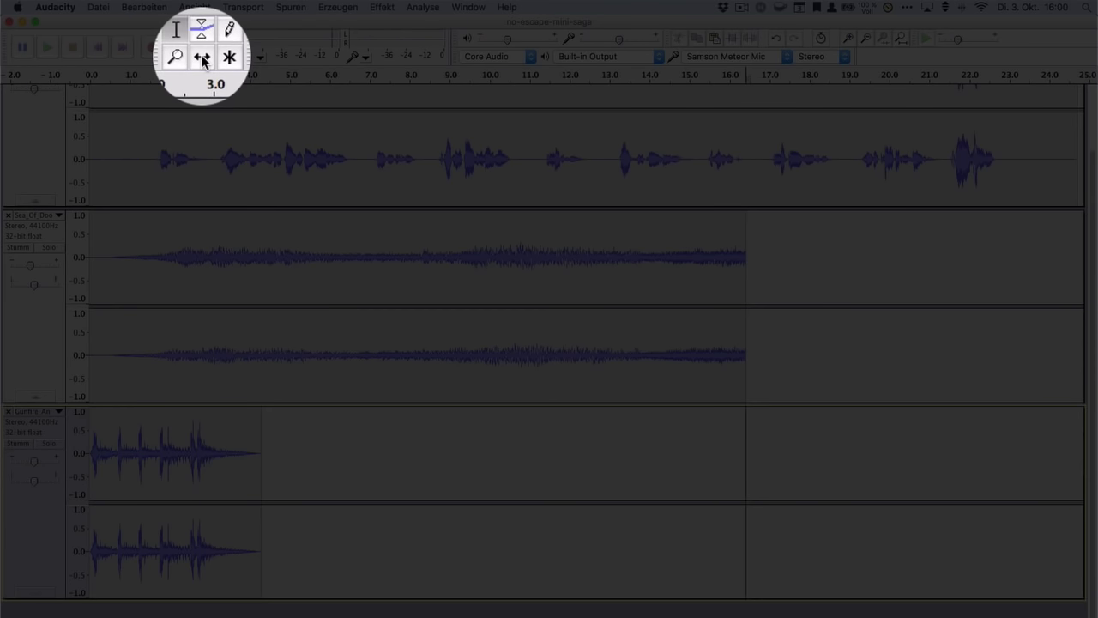
{"action": "left_click", "coordinate": [202, 57]}
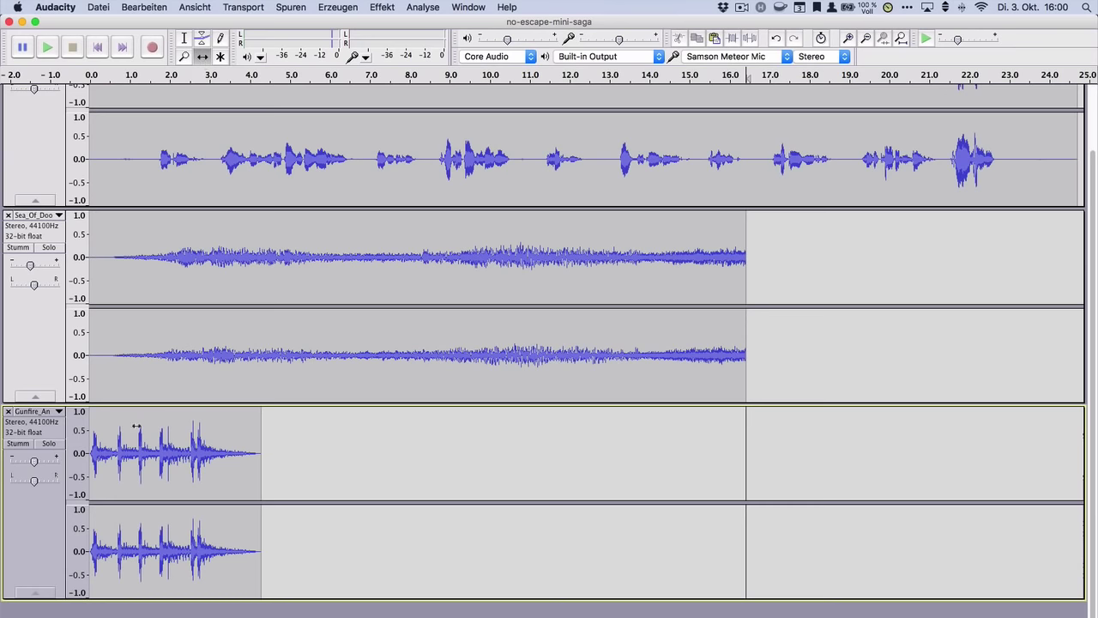
{"action": "left_click_drag", "start_coordinate": [155, 443], "coordinate": [420, 456]}
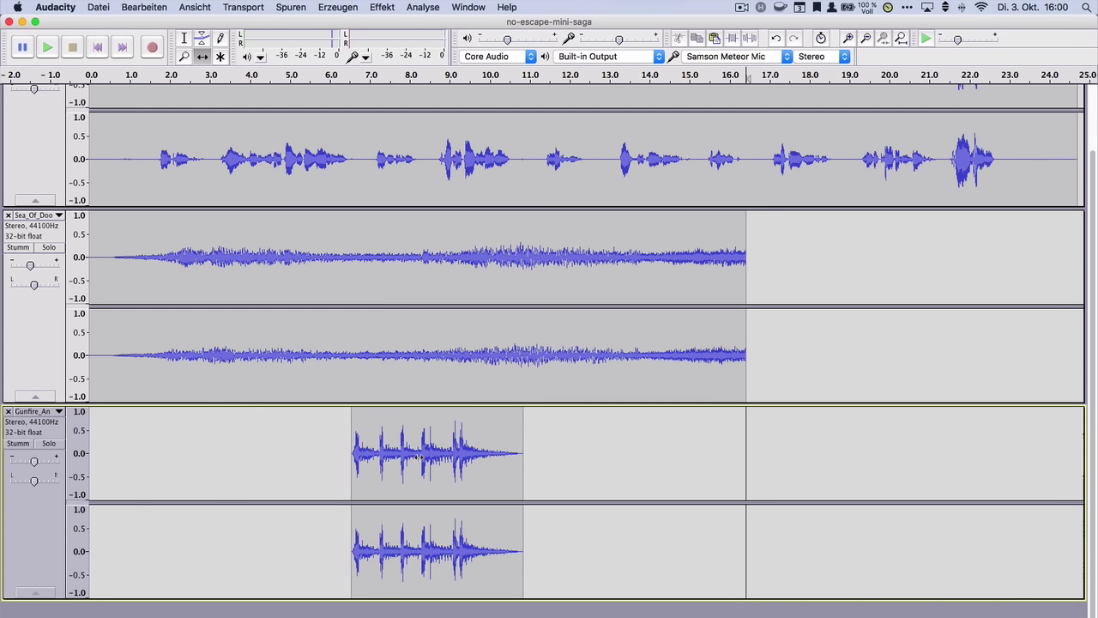
{"action": "left_click", "coordinate": [327, 75]}
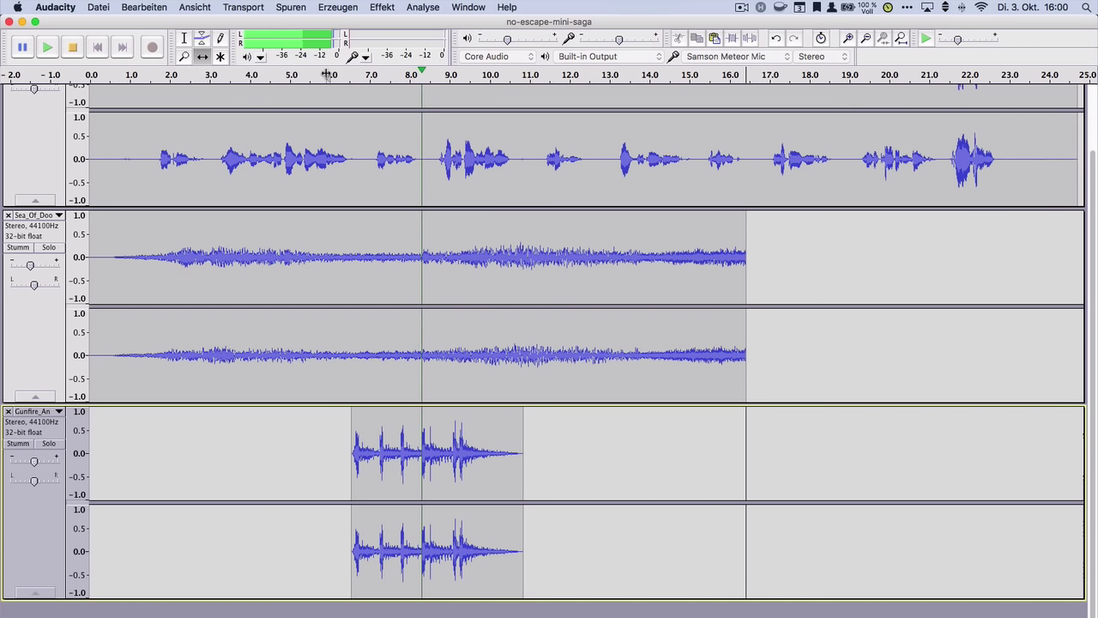
{"action": "key", "text": "space"}
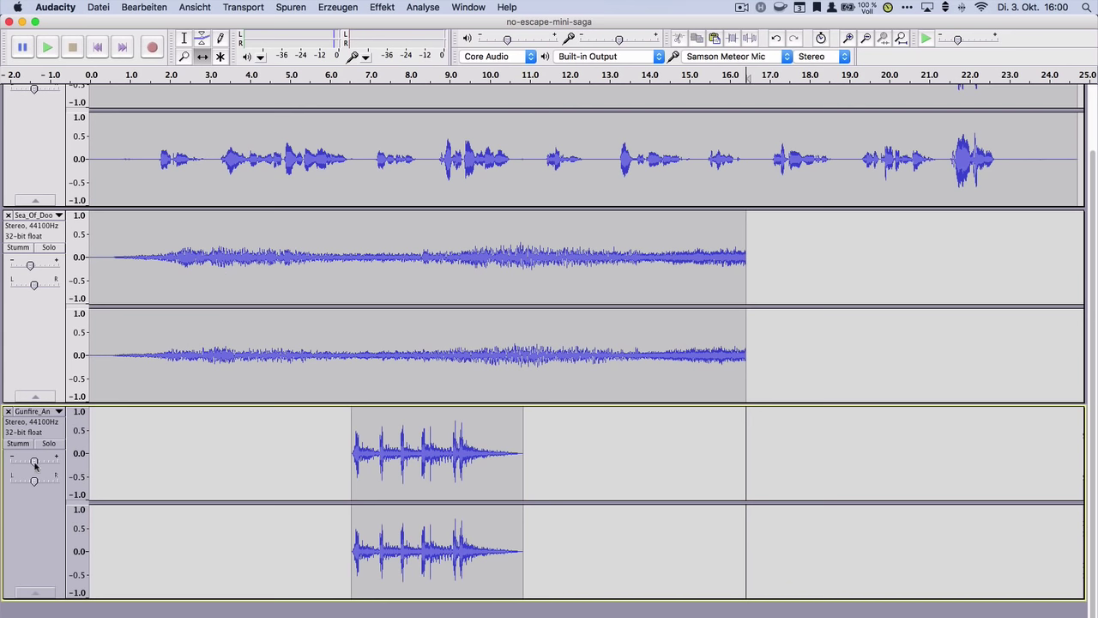
Step: Lower the gunfire track's gain in two stages, playing back the mix after each change
{"action": "left_click_drag", "start_coordinate": [35, 465], "coordinate": [17, 464]}
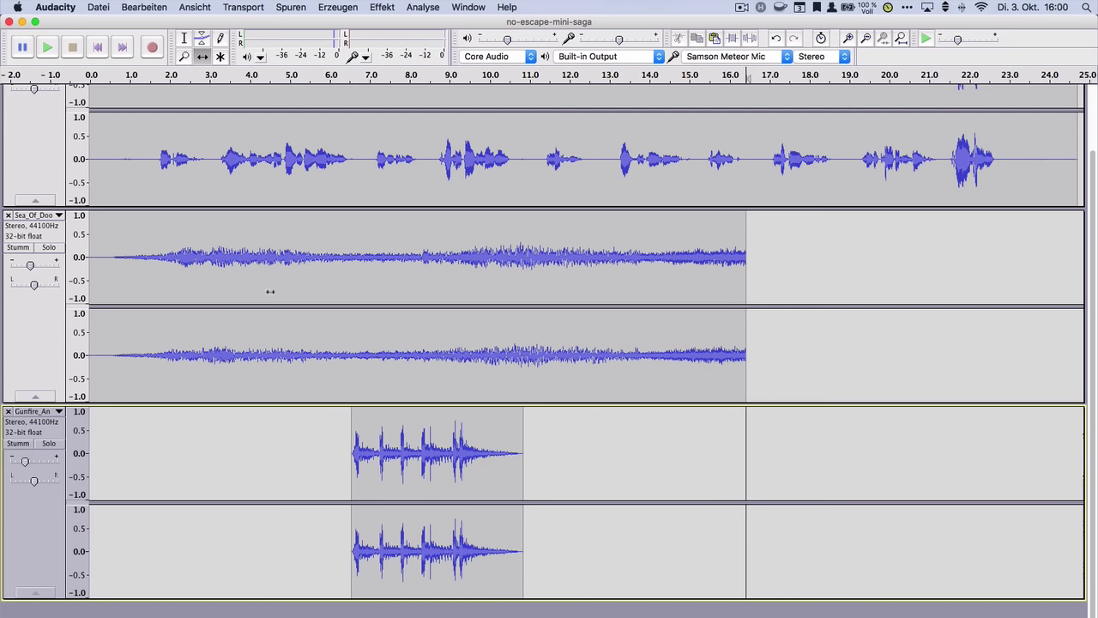
{"action": "left_click", "coordinate": [338, 77]}
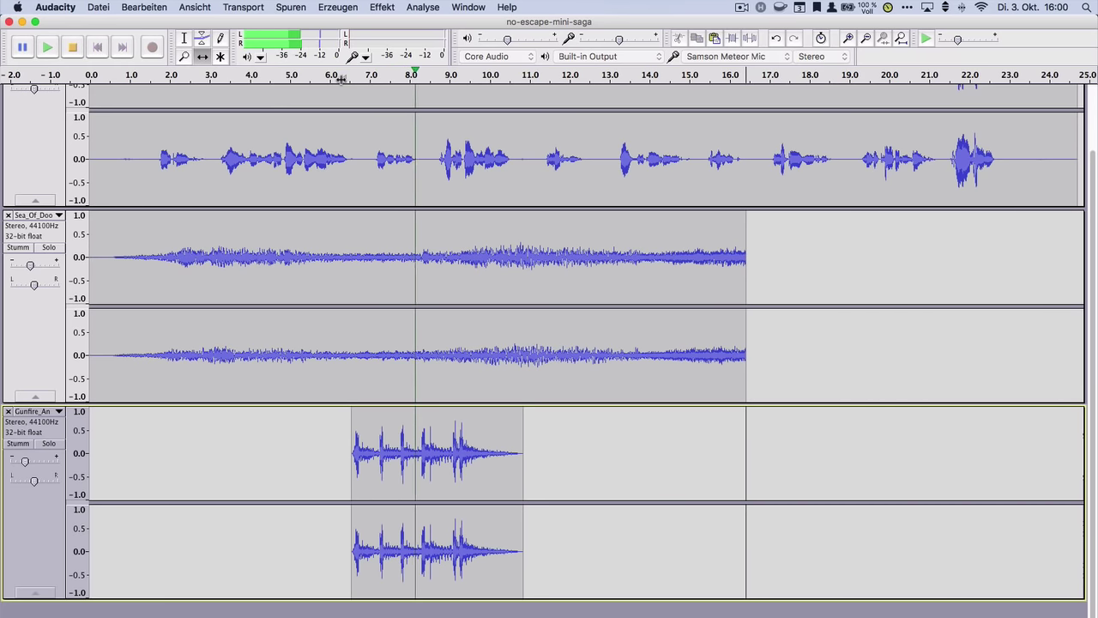
{"action": "left_click", "coordinate": [73, 44]}
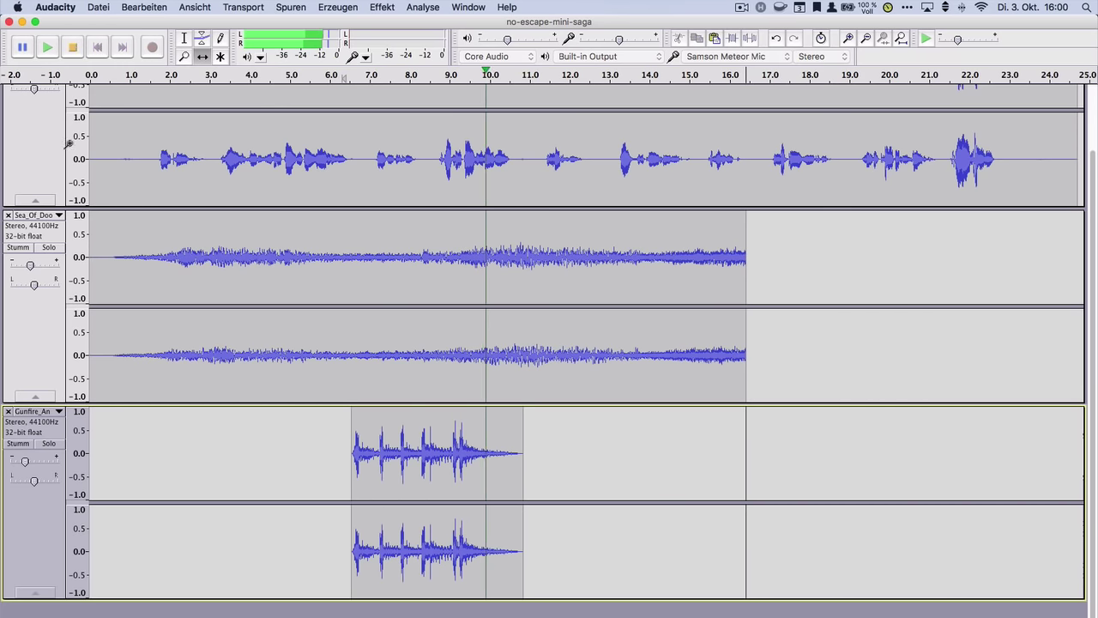
{"action": "left_click_drag", "start_coordinate": [26, 464], "coordinate": [21, 462]}
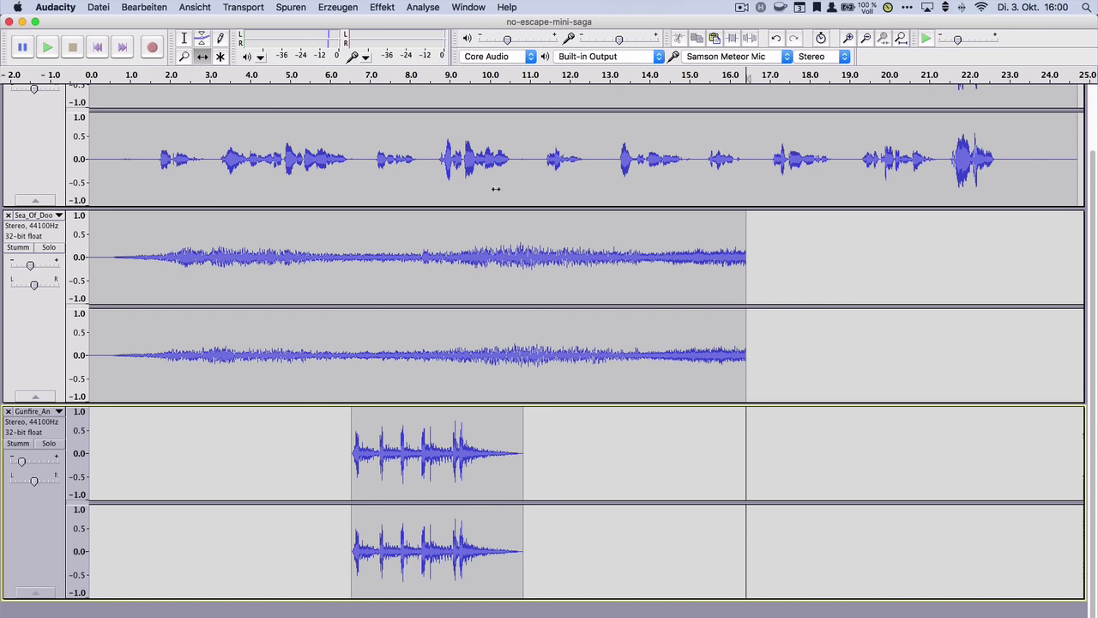
{"action": "left_click", "coordinate": [378, 76]}
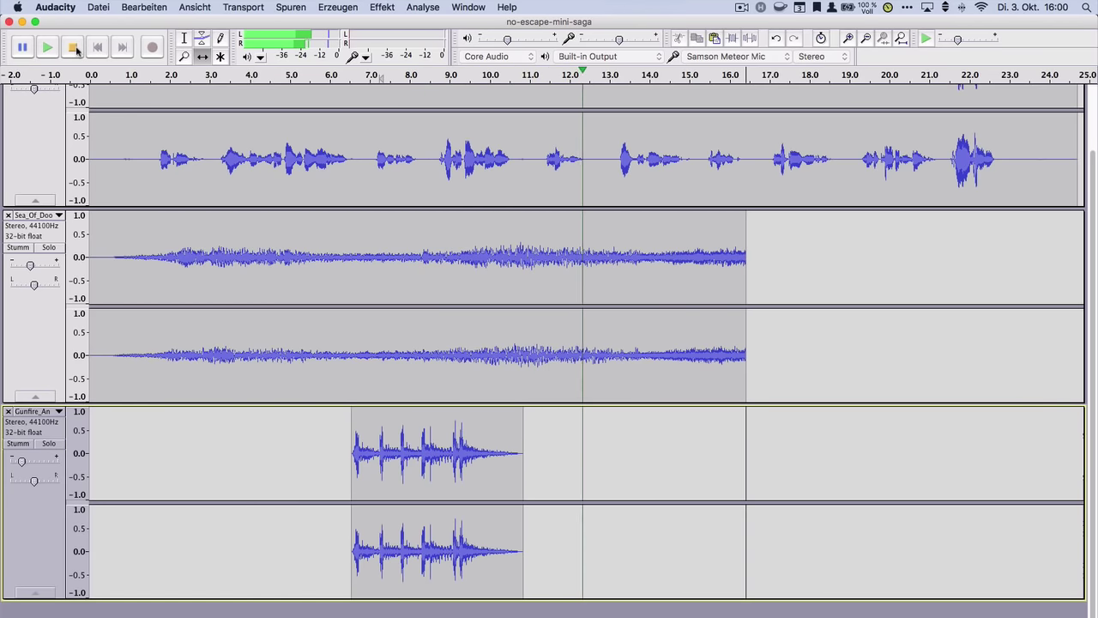
{"action": "key", "text": "space"}
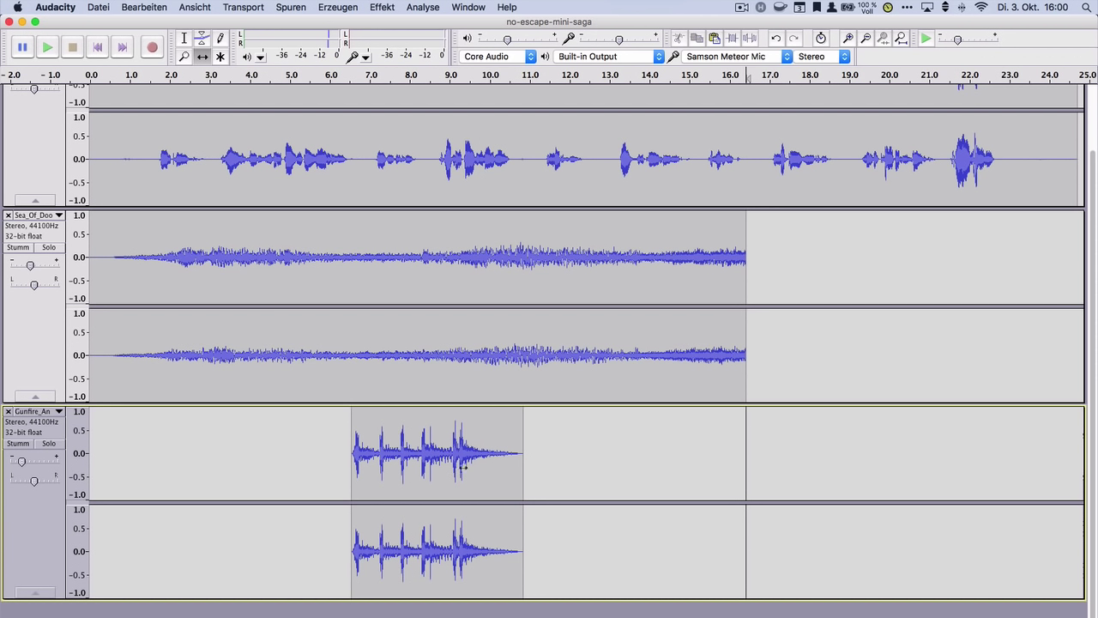
Step: Copy the whole gunfire clip and paste the duplicate on the same track at about 11.2 seconds
{"action": "left_click", "coordinate": [185, 39]}
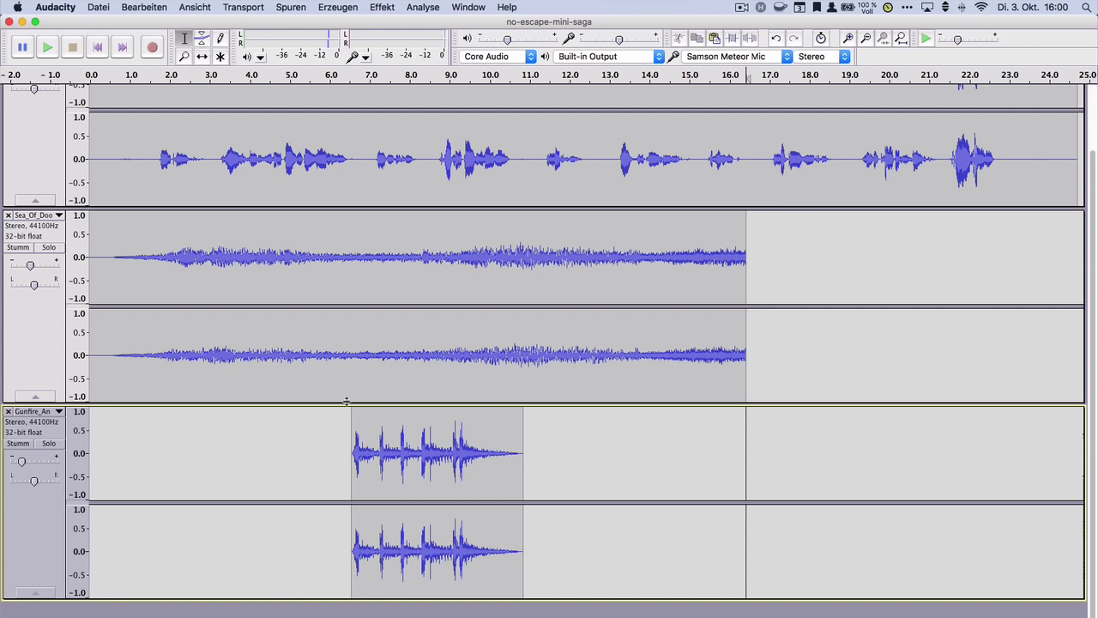
{"action": "left_click_drag", "start_coordinate": [351, 438], "coordinate": [523, 452]}
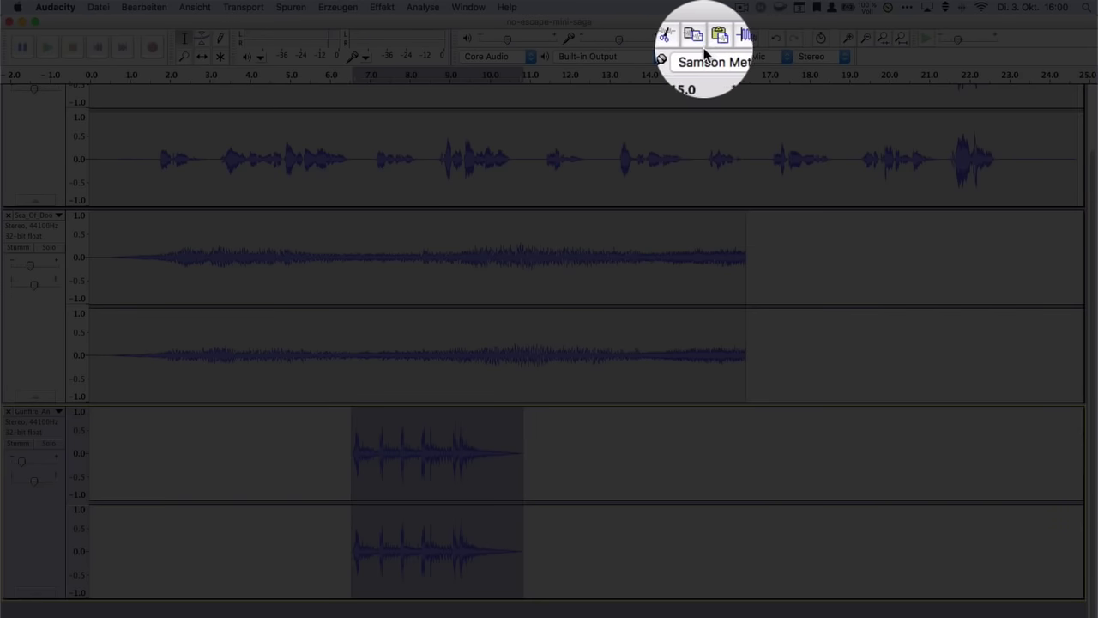
{"action": "left_click", "coordinate": [696, 41]}
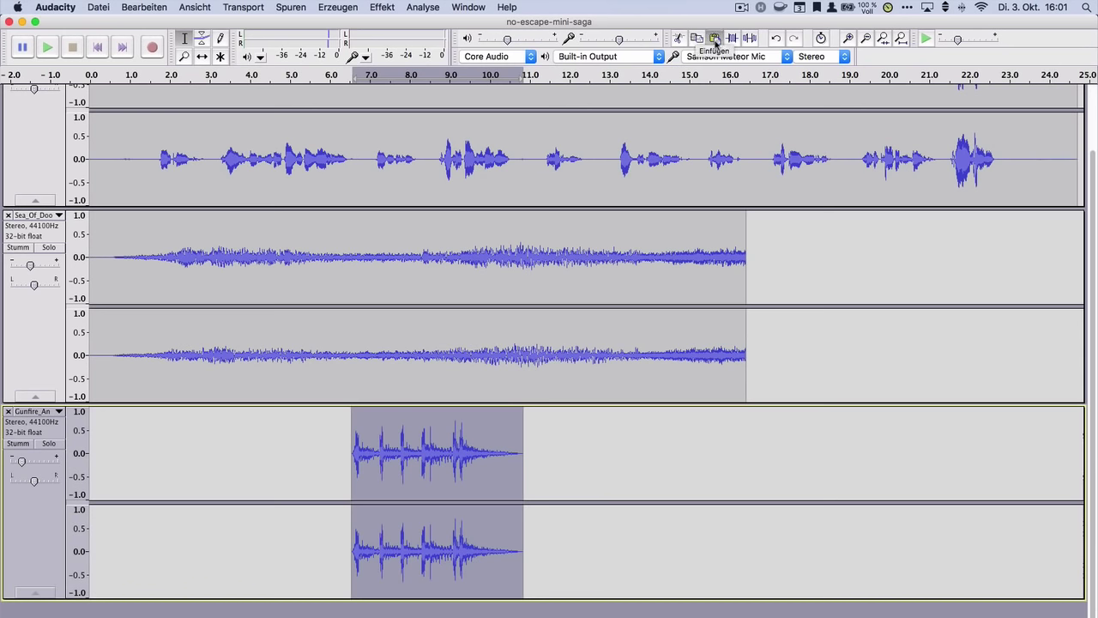
{"action": "left_click", "coordinate": [538, 475]}
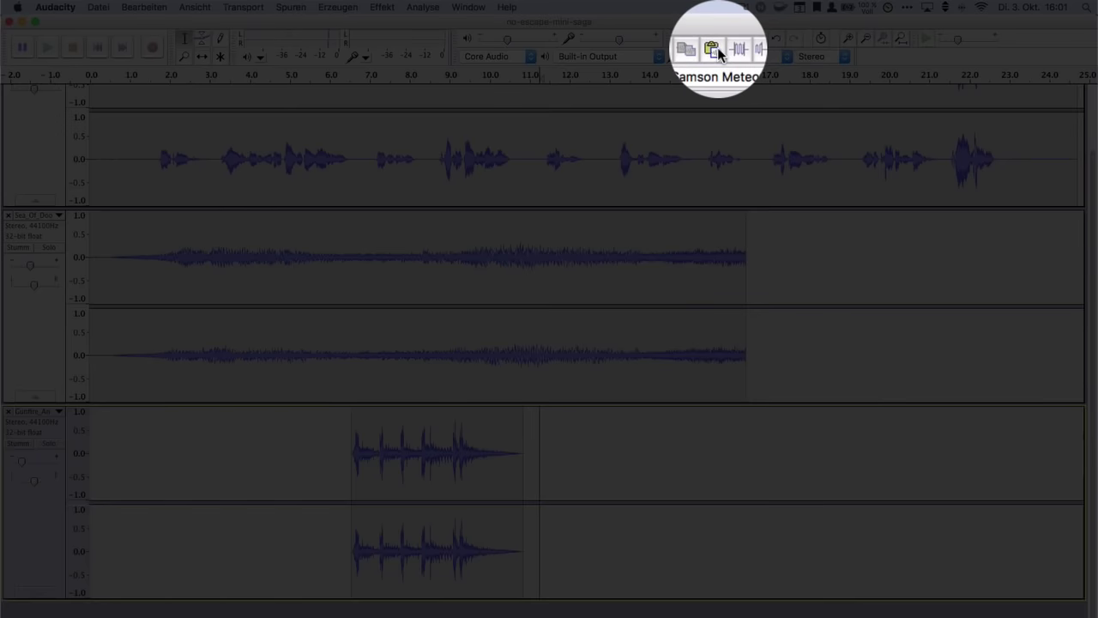
{"action": "left_click", "coordinate": [714, 39]}
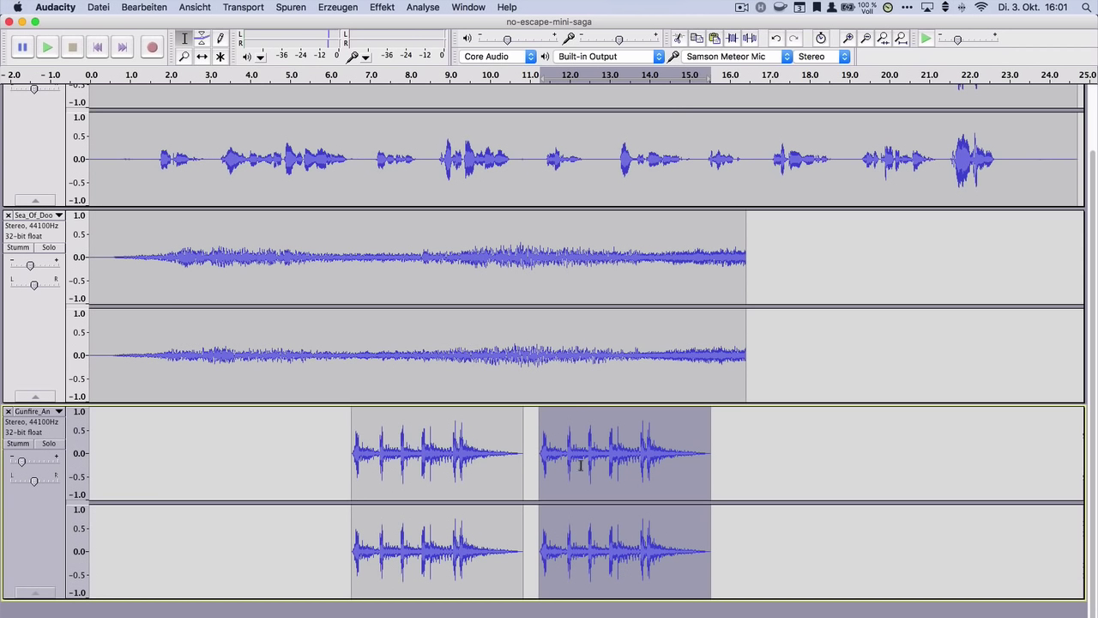
Step: Shift the second gunfire clip back against the end of the first, at about 10.8 seconds, and play the mix from about 6 seconds
{"action": "left_click", "coordinate": [202, 56]}
{"action": "left_click_drag", "start_coordinate": [564, 439], "coordinate": [549, 439]}
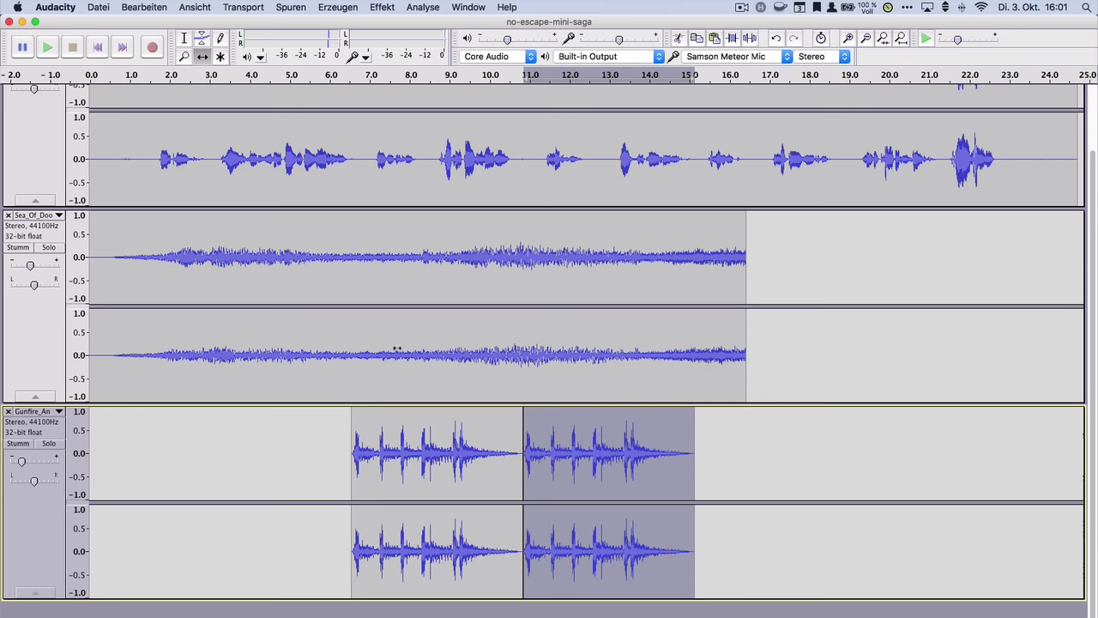
{"action": "left_click", "coordinate": [184, 37]}
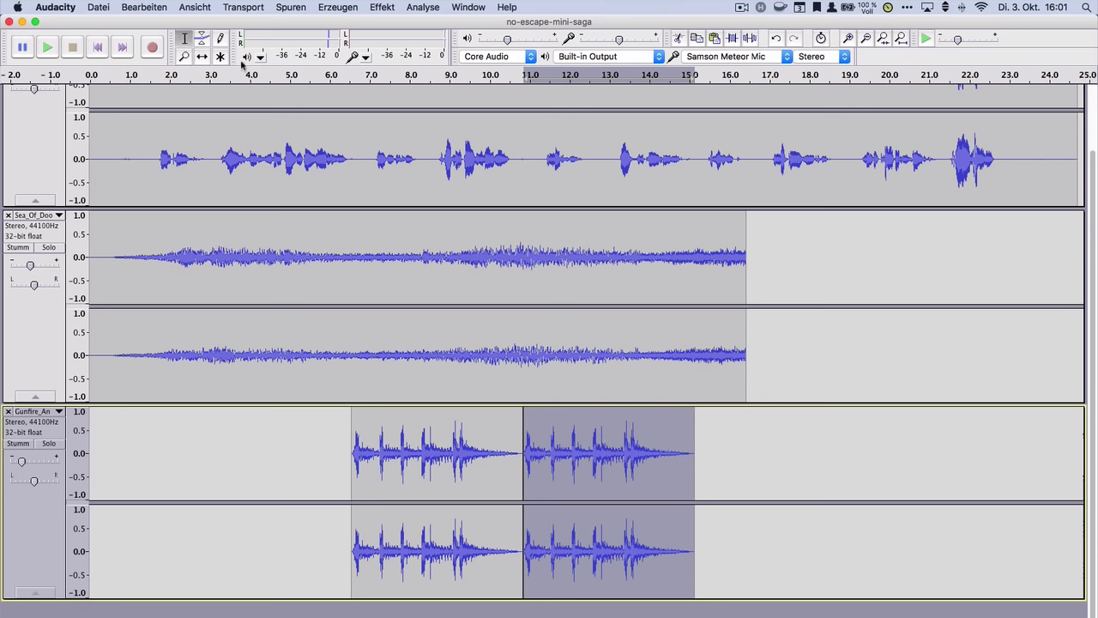
{"action": "left_click", "coordinate": [350, 74]}
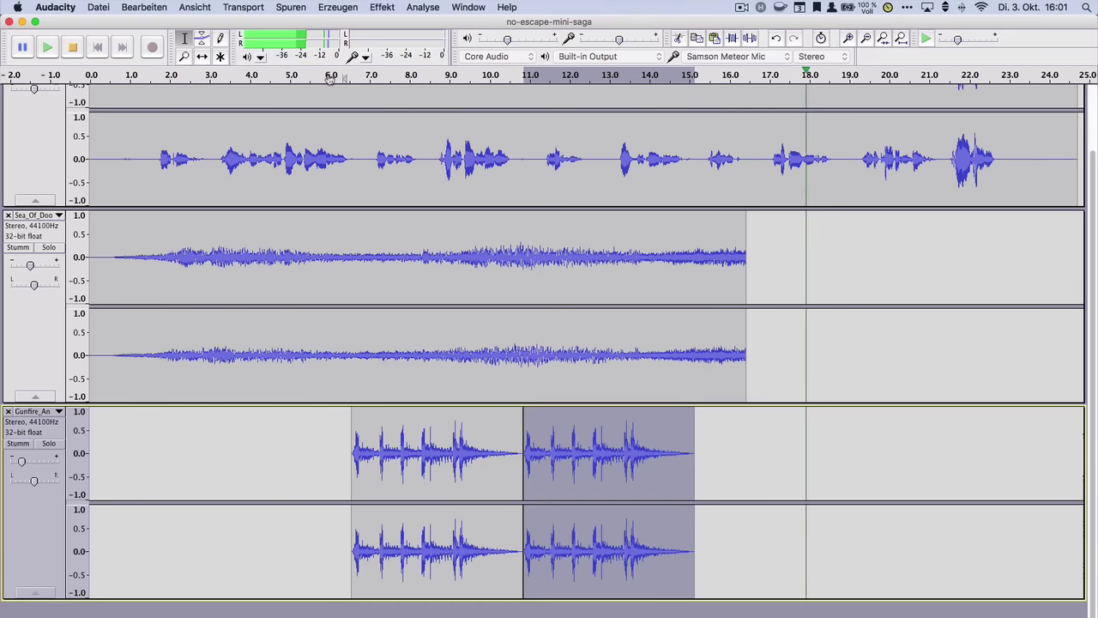
{"action": "left_click", "coordinate": [331, 75]}
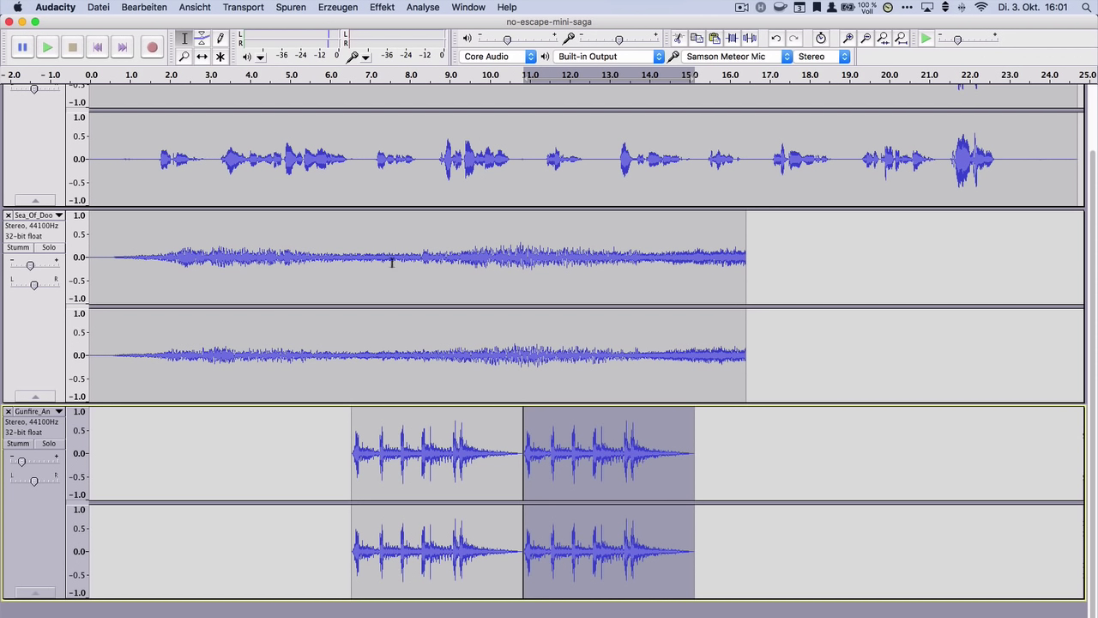
{"action": "left_click", "coordinate": [99, 7]}
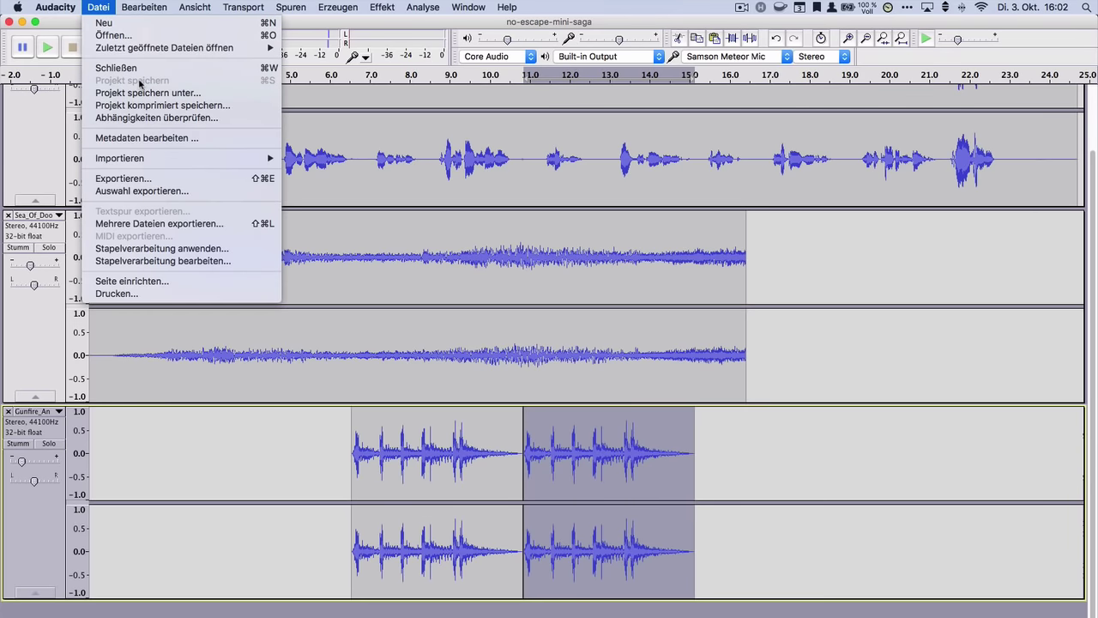
{"action": "left_click", "coordinate": [88, 6]}
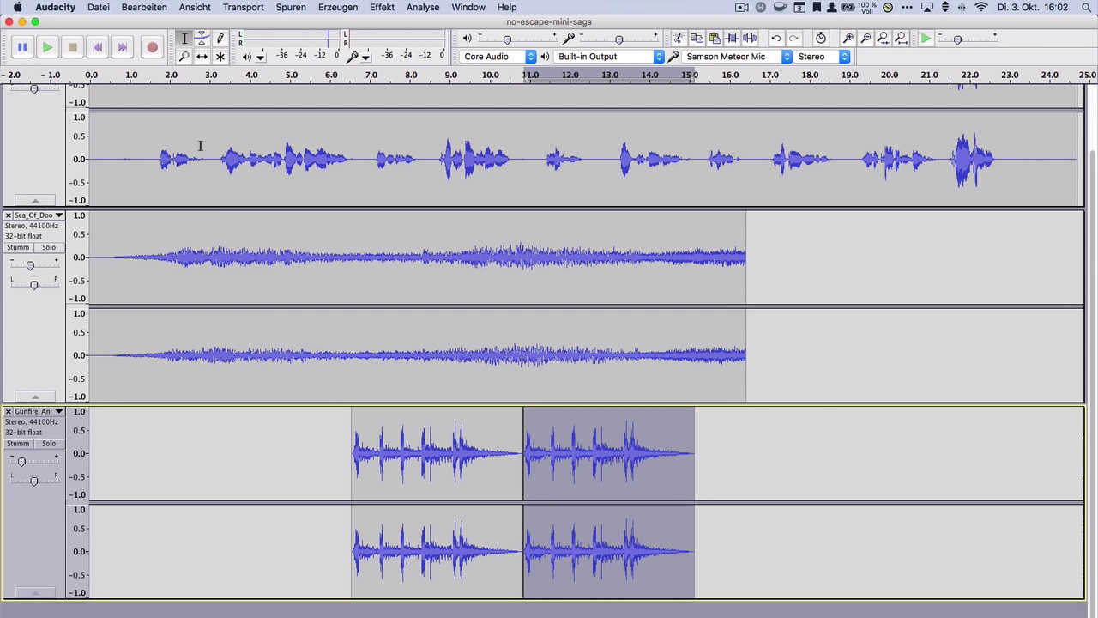
{"action": "scroll", "coordinate": [201, 144], "scroll_direction": "up", "scroll_amount": 3}
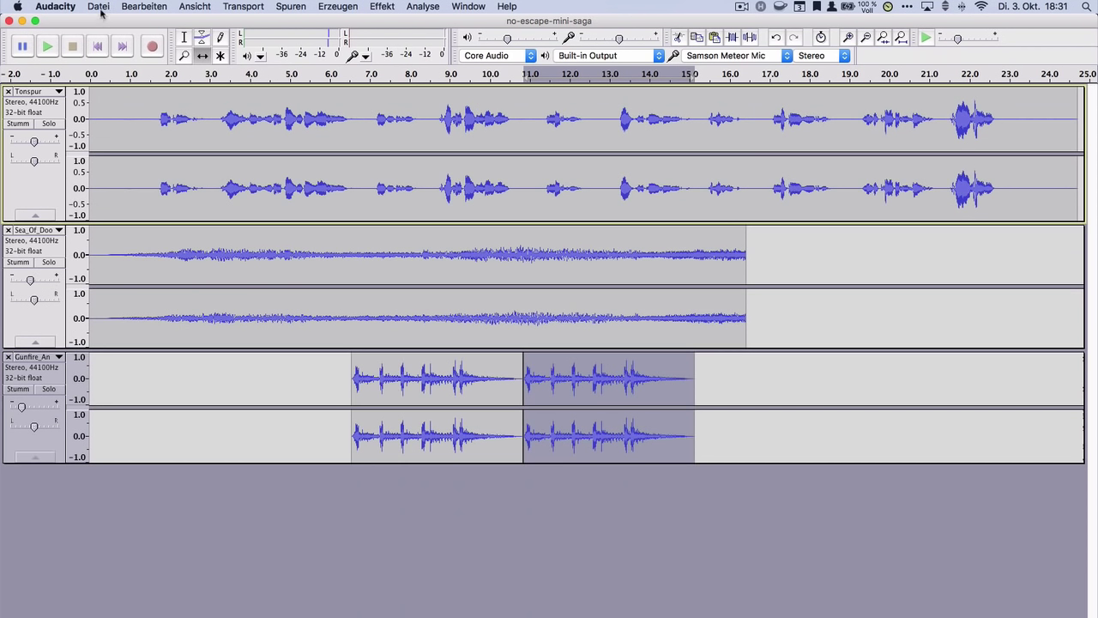
Step: Export the mix to the Desktop as a WAV (Microsoft) 16-bit PCM file named no-escape-mini-saga1
{"action": "left_click", "coordinate": [99, 7]}
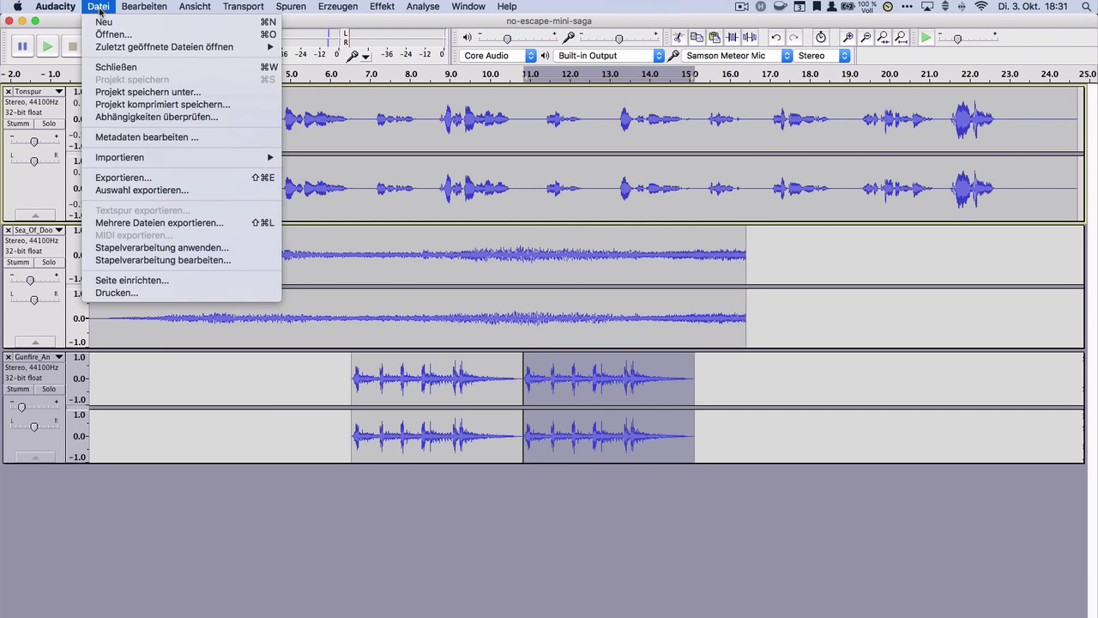
{"action": "left_click", "coordinate": [143, 181]}
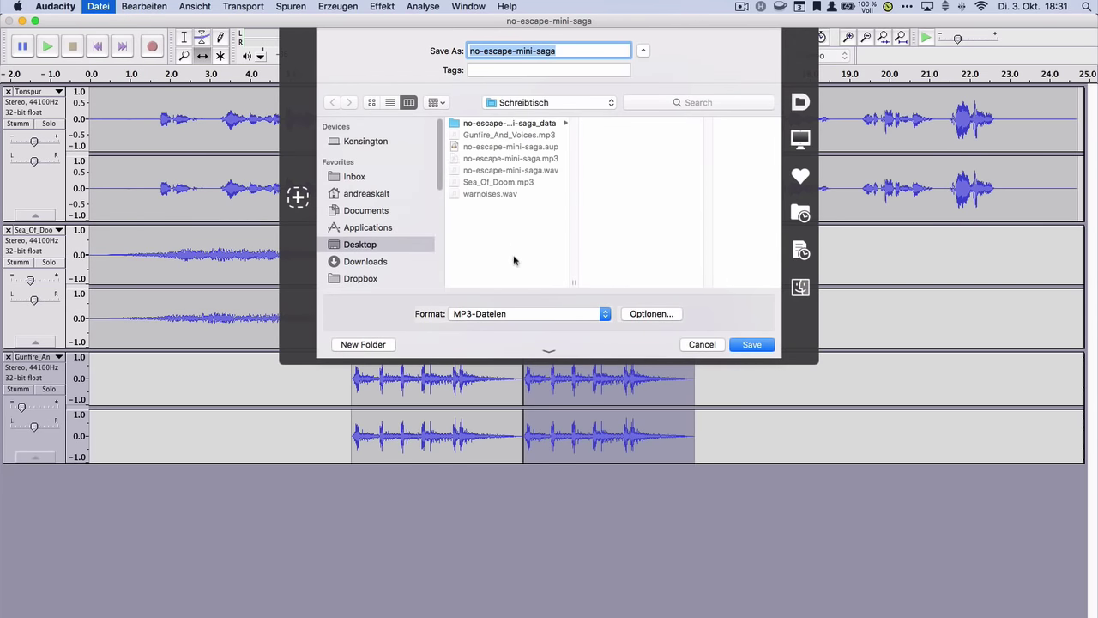
{"action": "left_click", "coordinate": [526, 314]}
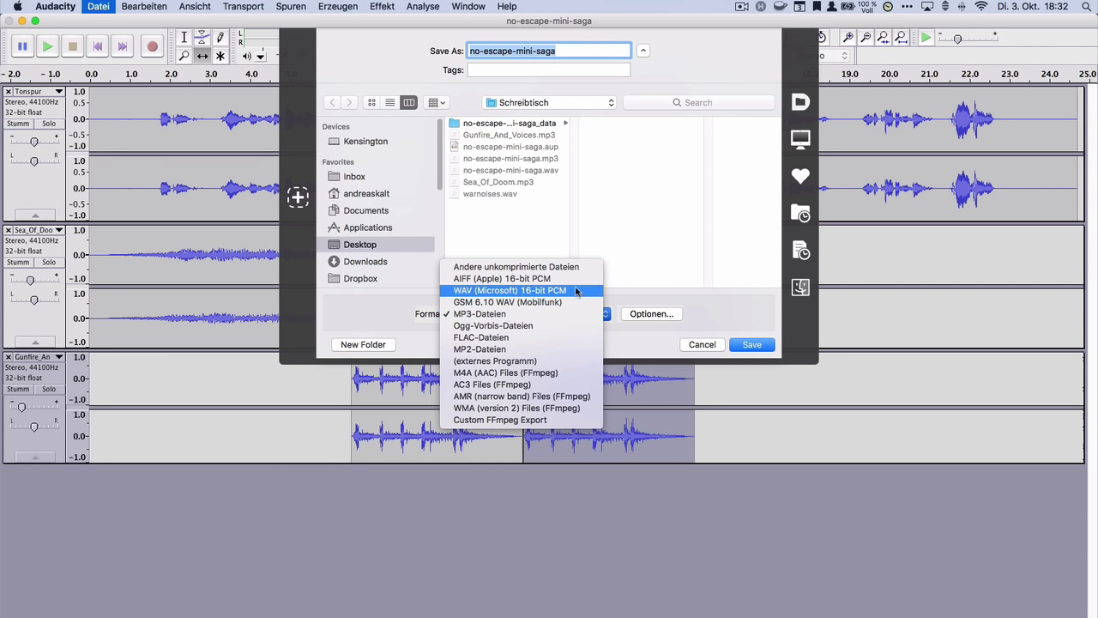
{"action": "left_click", "coordinate": [575, 293]}
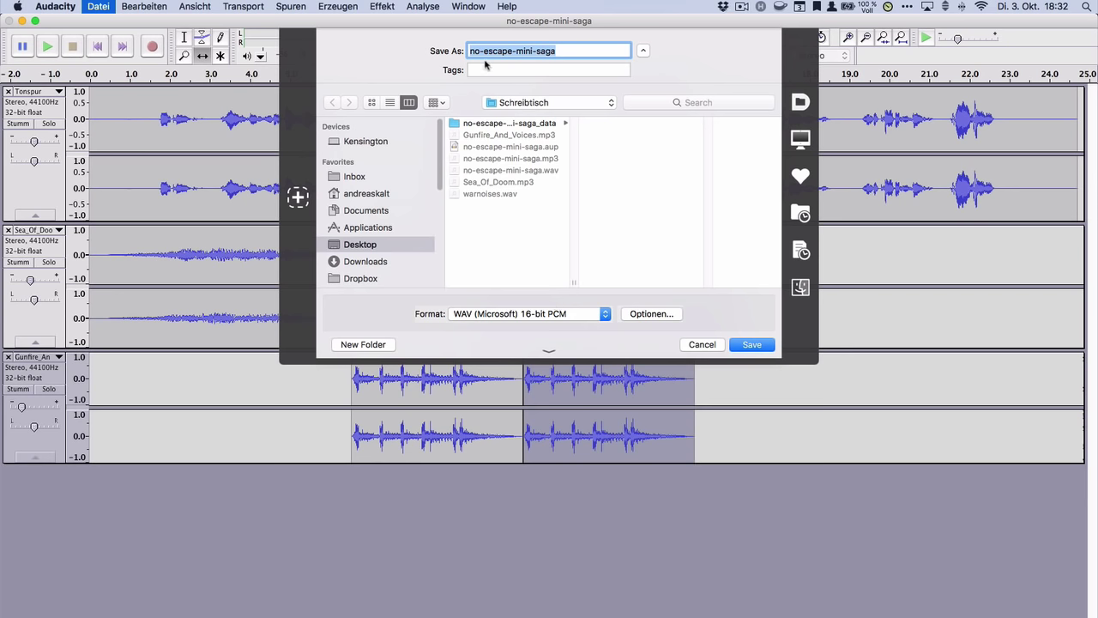
{"action": "key", "text": "Right"}
{"action": "type", "text": "2"}
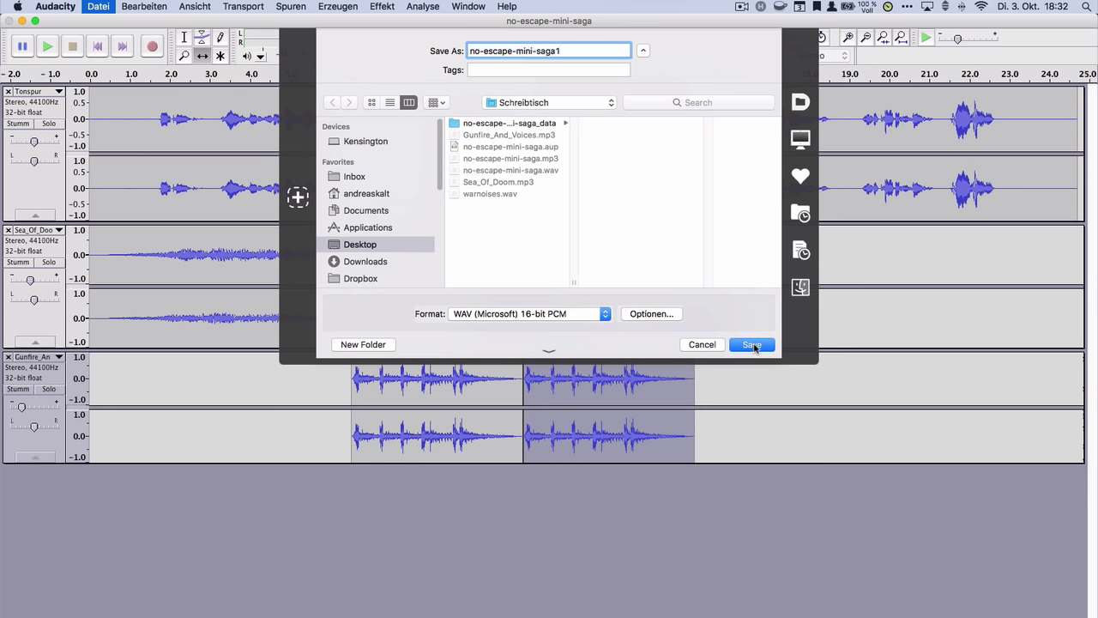
{"action": "left_click", "coordinate": [752, 344]}
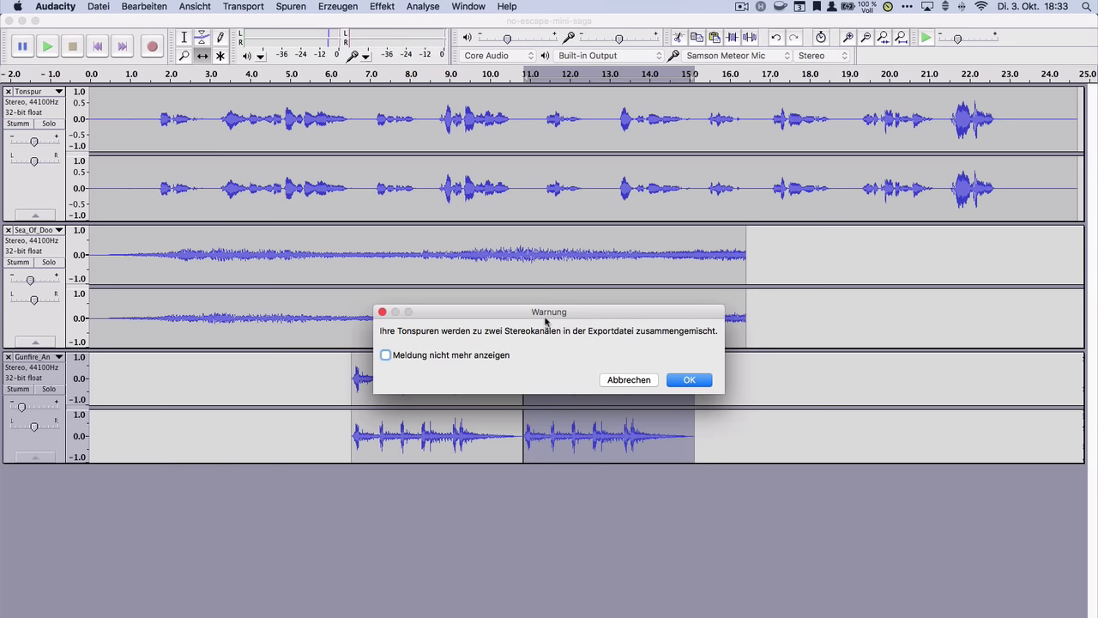
Step: Confirm mixing the tracks down to two stereo channels and accept the metadata to finish the WAV export
{"action": "left_click_drag", "start_coordinate": [544, 319], "coordinate": [521, 244]}
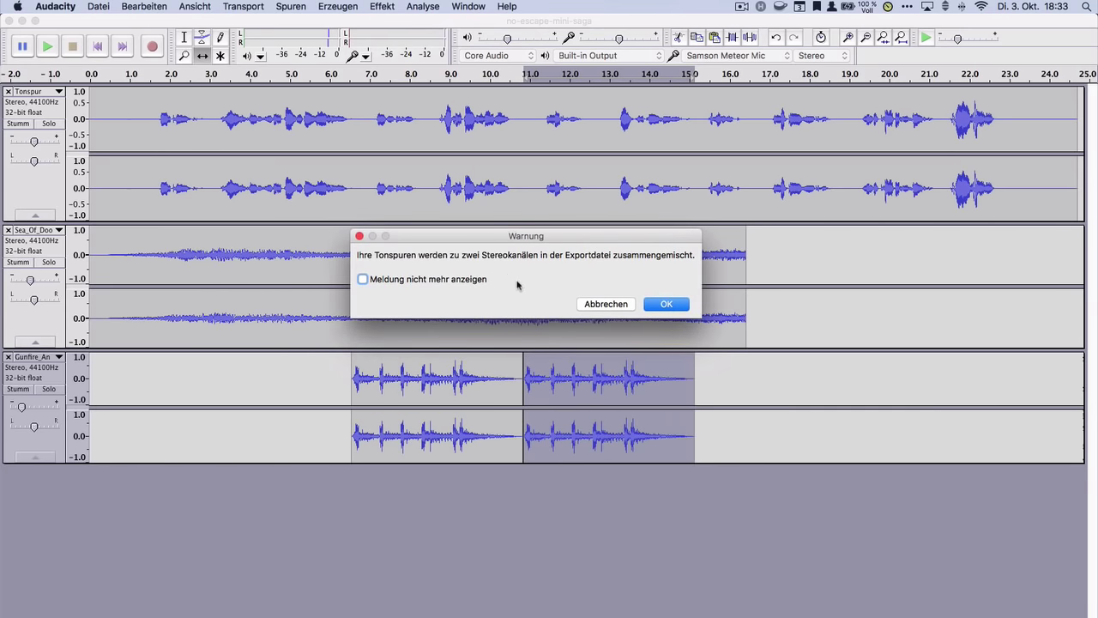
{"action": "left_click", "coordinate": [416, 281]}
{"action": "left_click", "coordinate": [667, 304]}
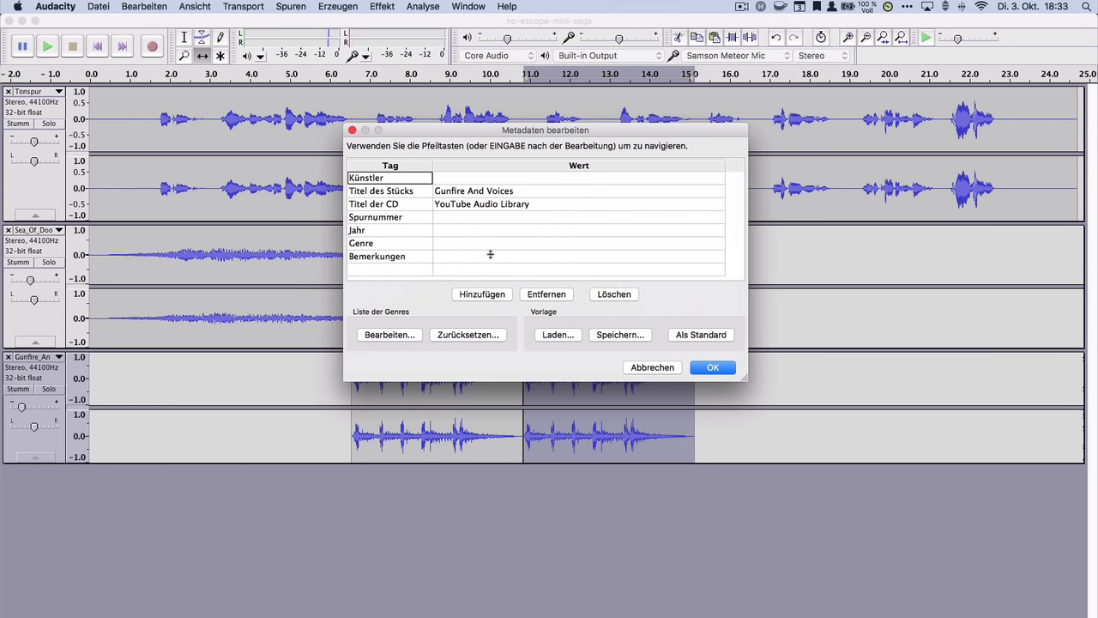
{"action": "left_click", "coordinate": [460, 178]}
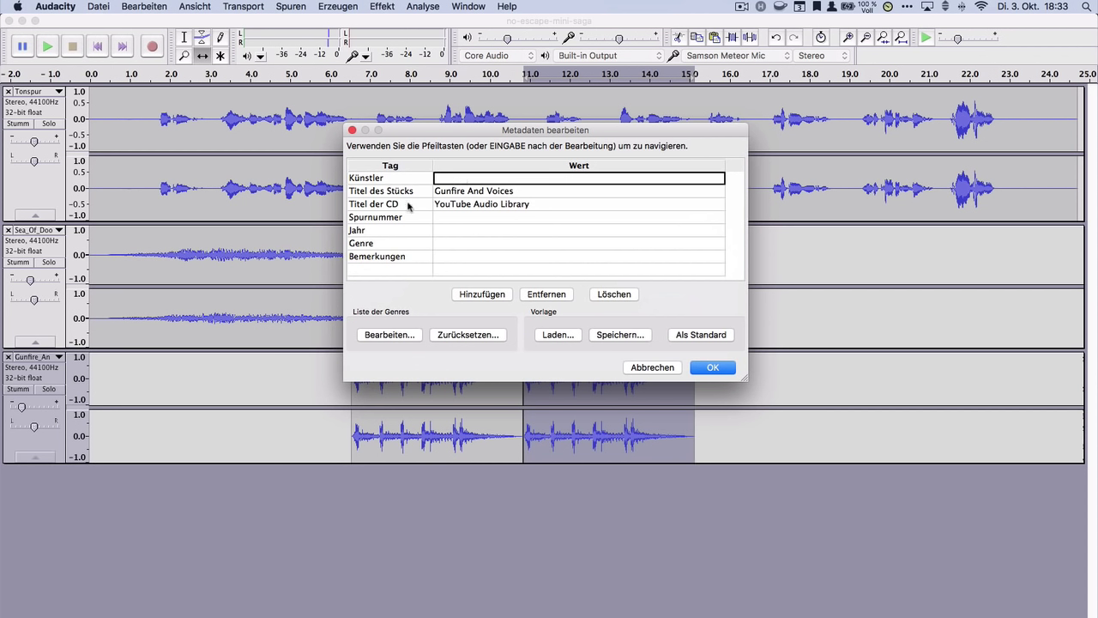
{"action": "left_click", "coordinate": [442, 230]}
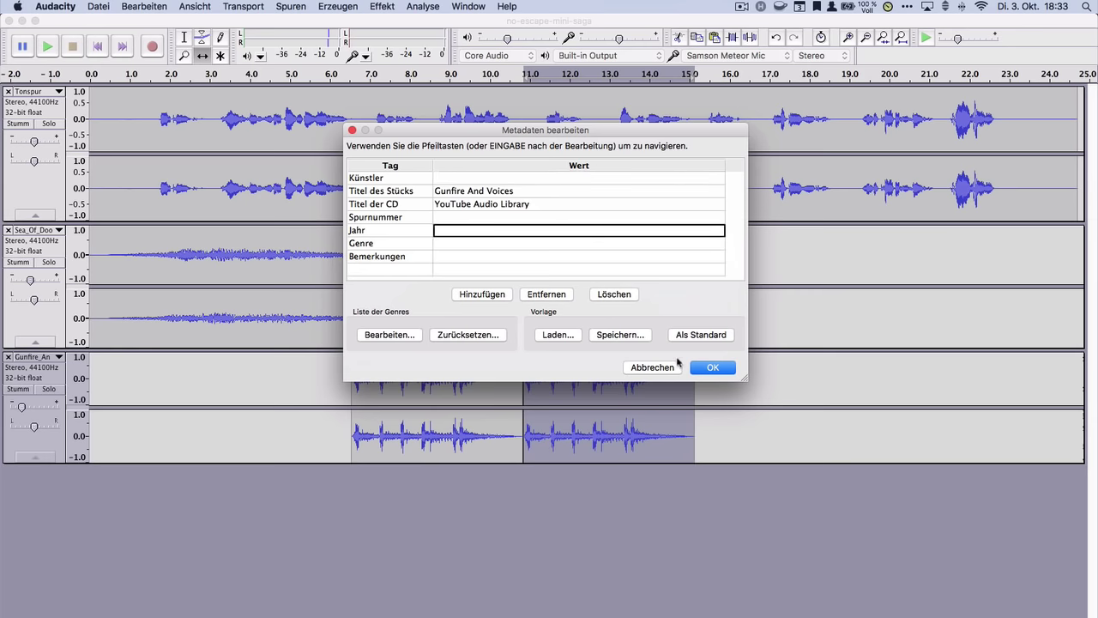
{"action": "left_click", "coordinate": [704, 368]}
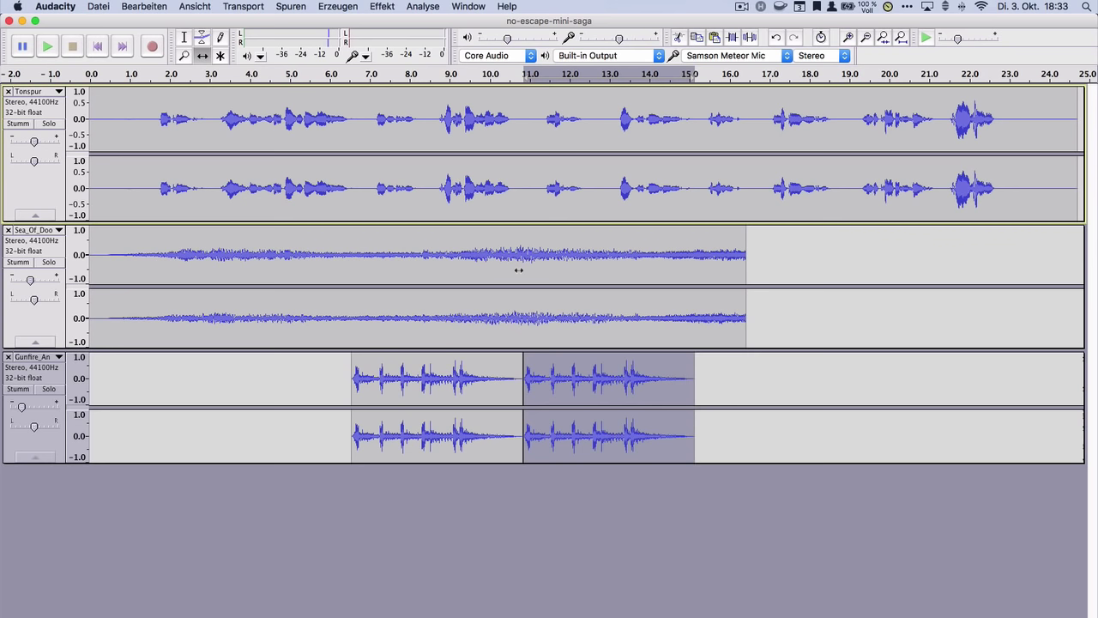
Step: Switch to Finder and check the exported no-escape-mini-saga1.wav in the Desktop folder
{"action": "key", "text": "super+Tab"}
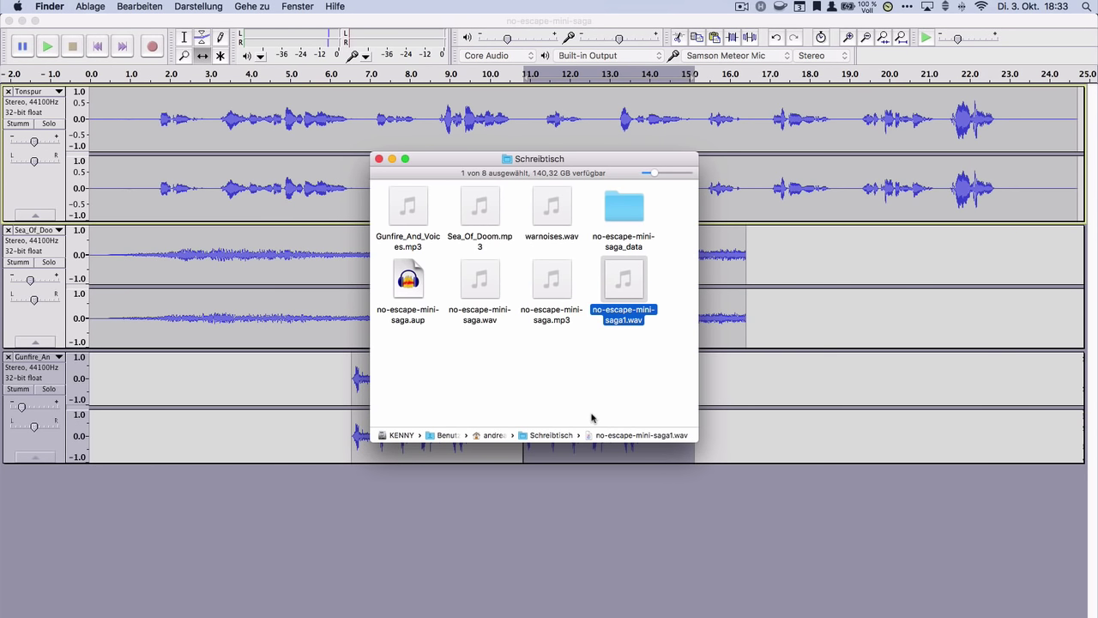
{"action": "mouse_move", "coordinate": [639, 286]}
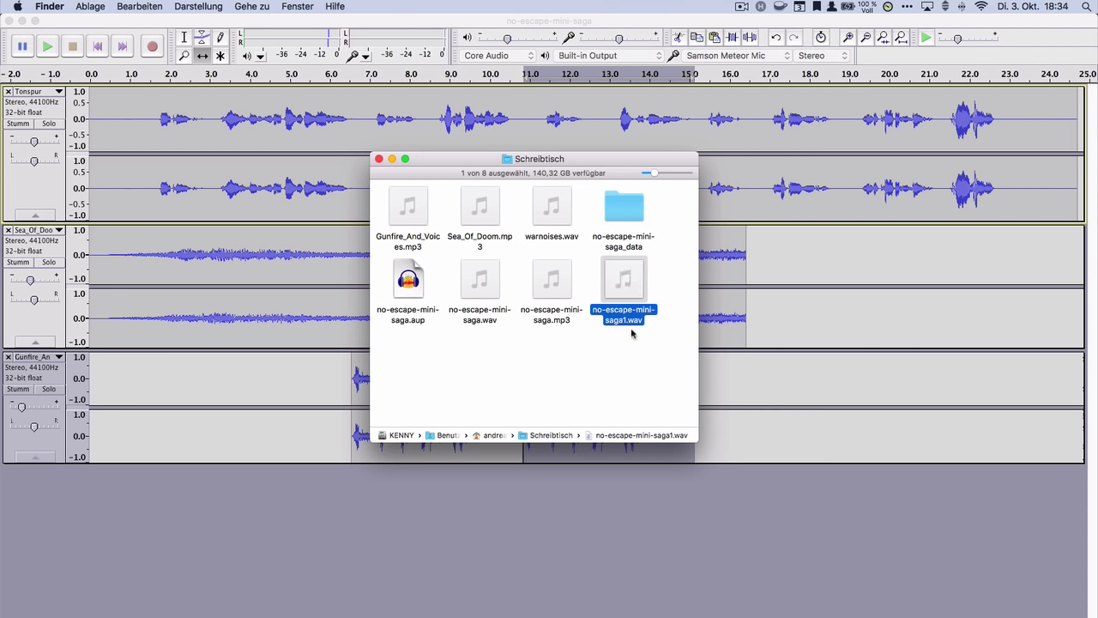